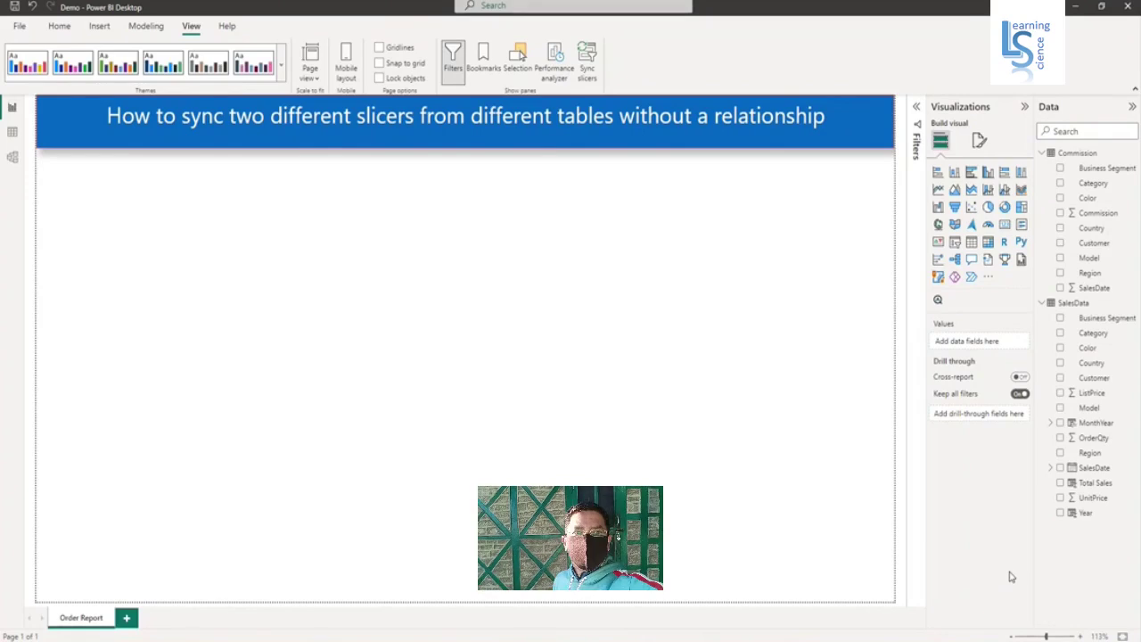
Inspect the SalesData and Commission tables in the data model by checking their table cards.
left_click(13, 159)
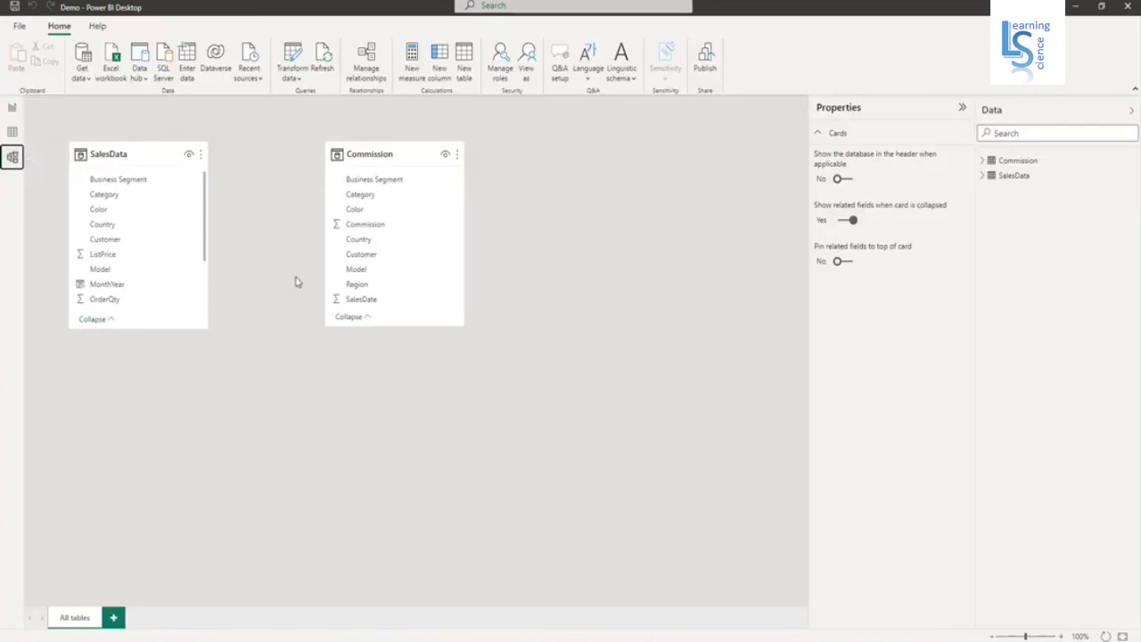
mouse_move(104, 151)
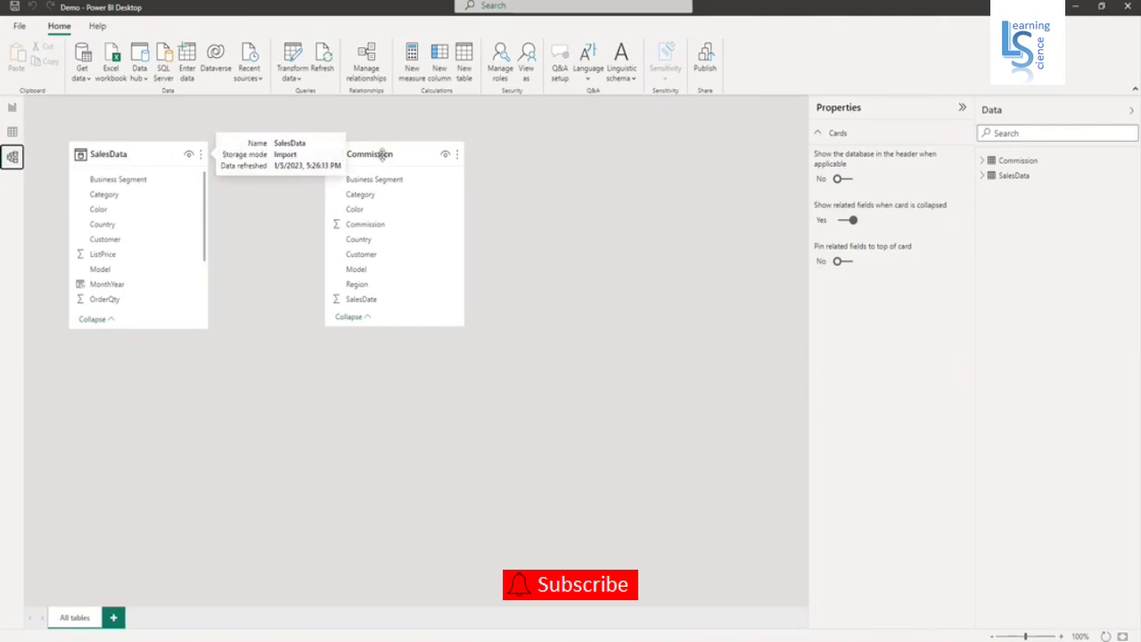
mouse_move(386, 154)
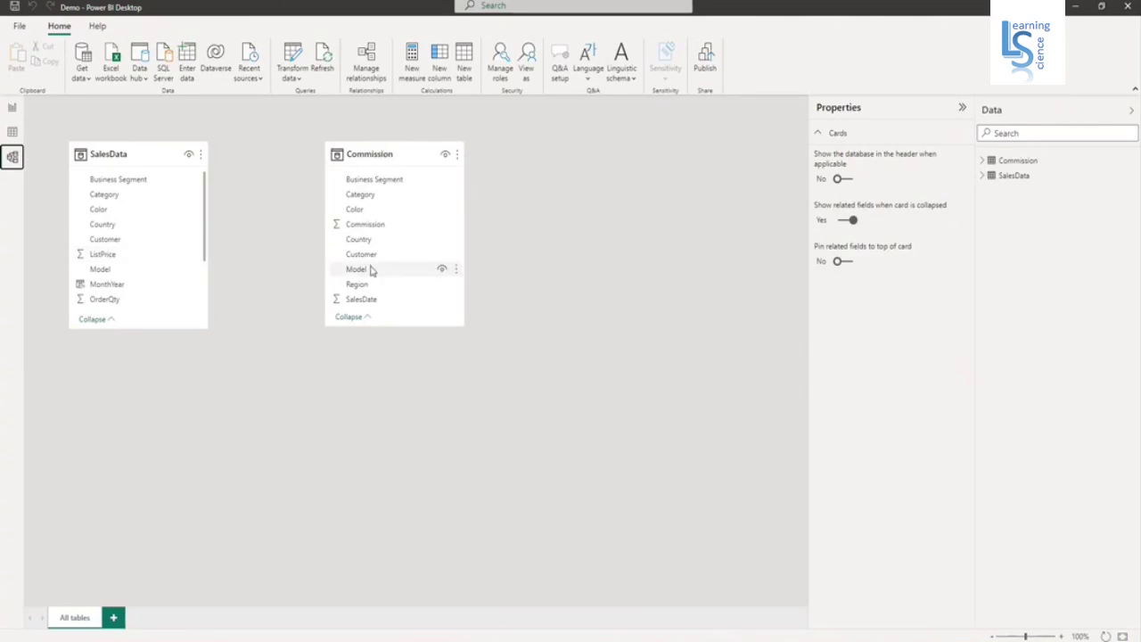
left_click(13, 133)
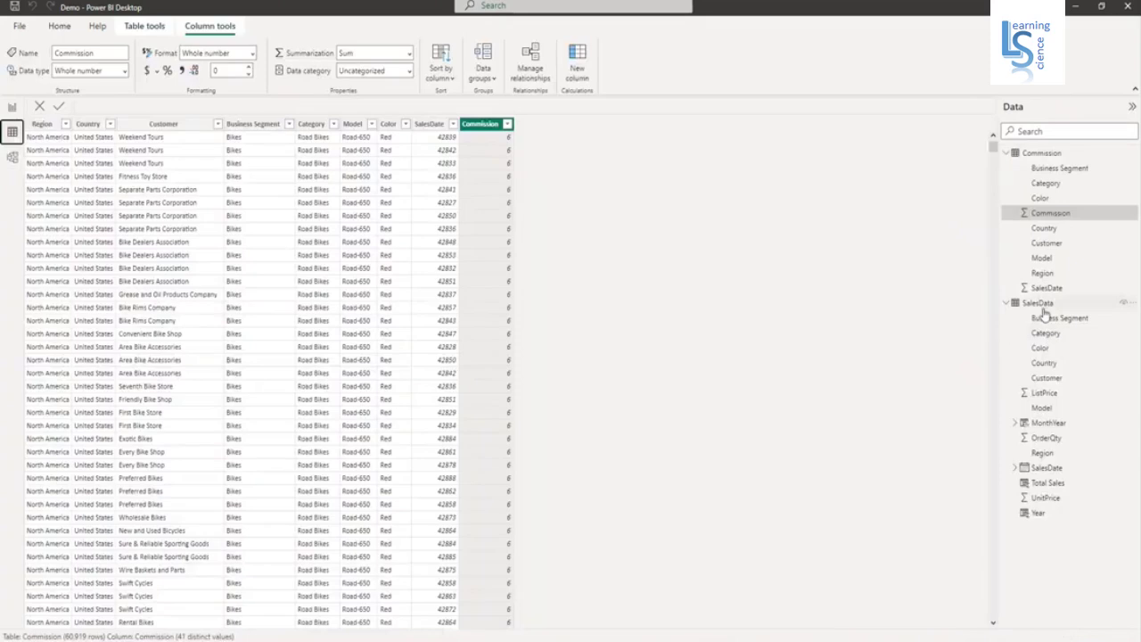
left_click(1038, 303)
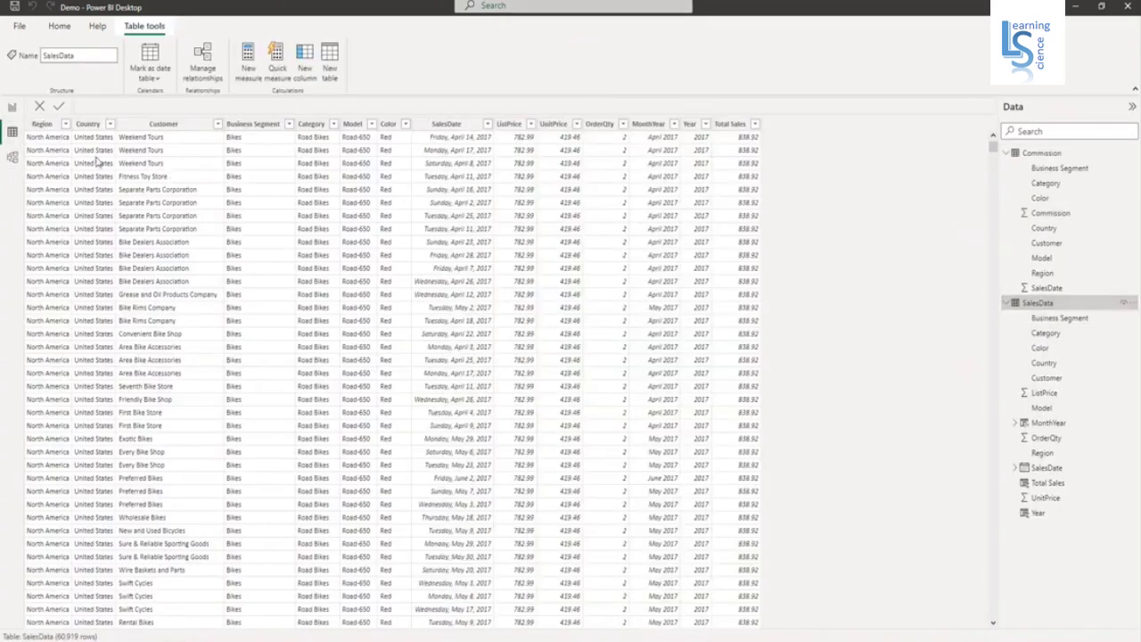
left_click(42, 126)
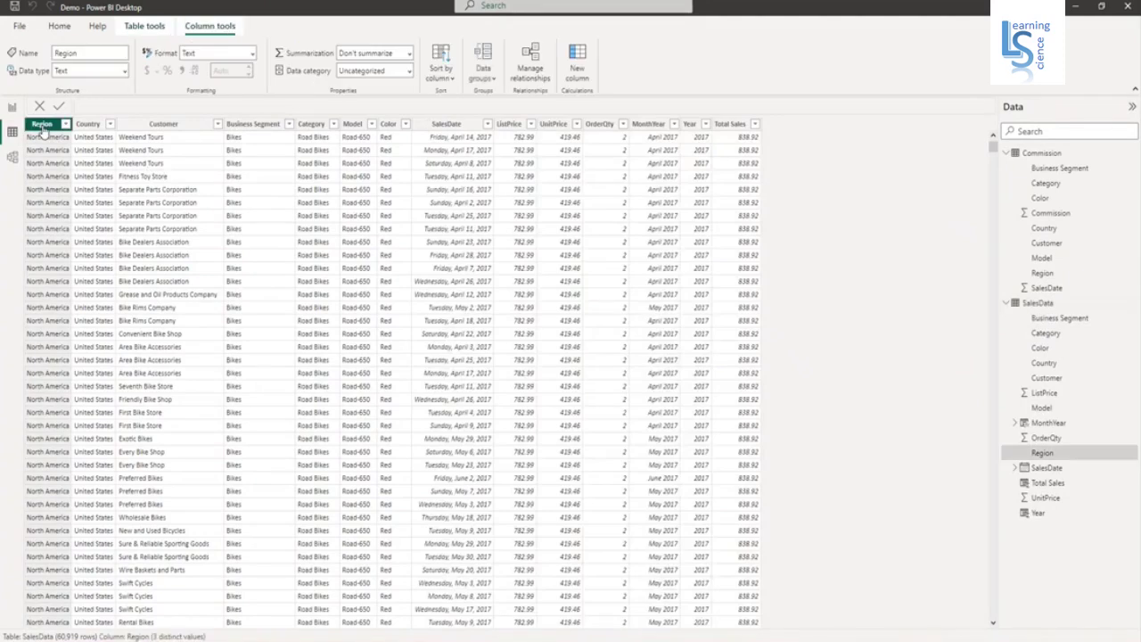
left_click(151, 125)
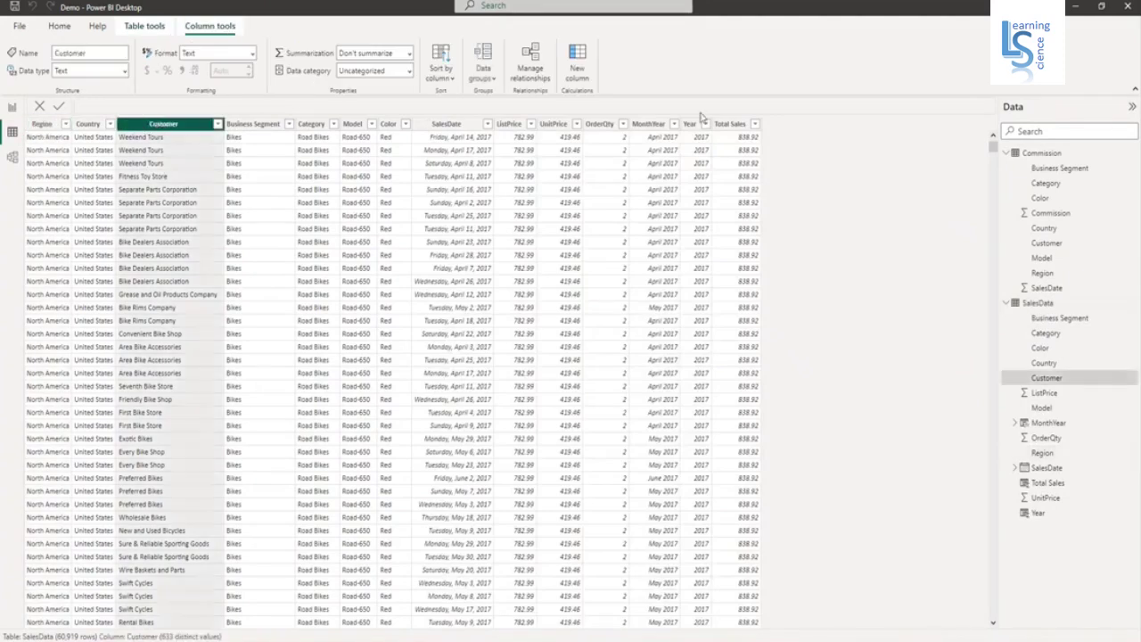
left_click(731, 125)
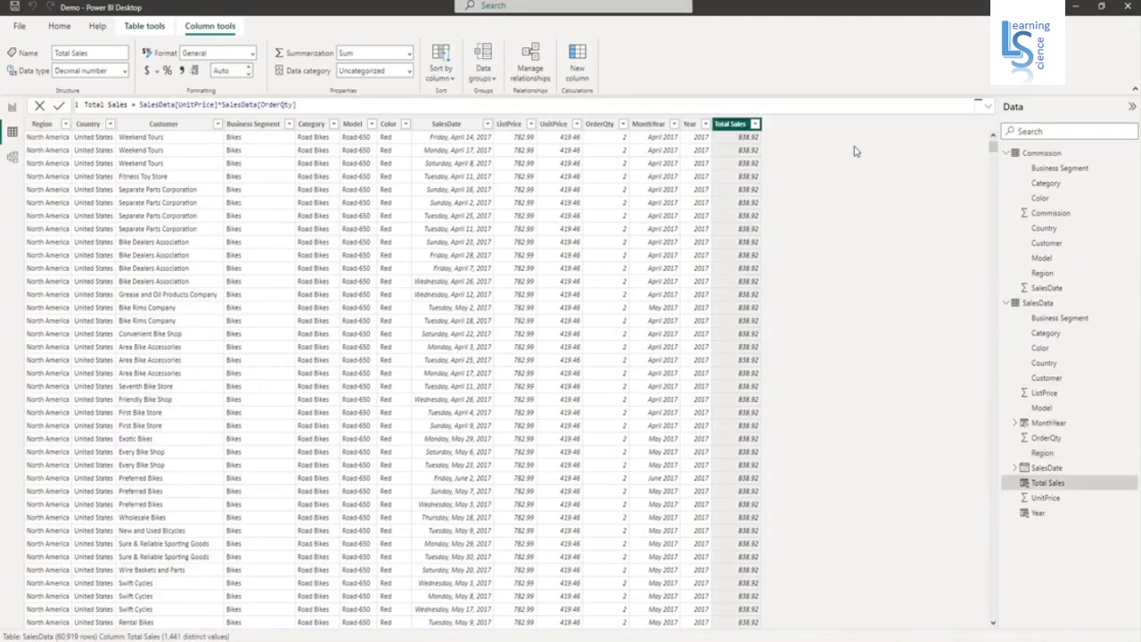
left_click(1042, 155)
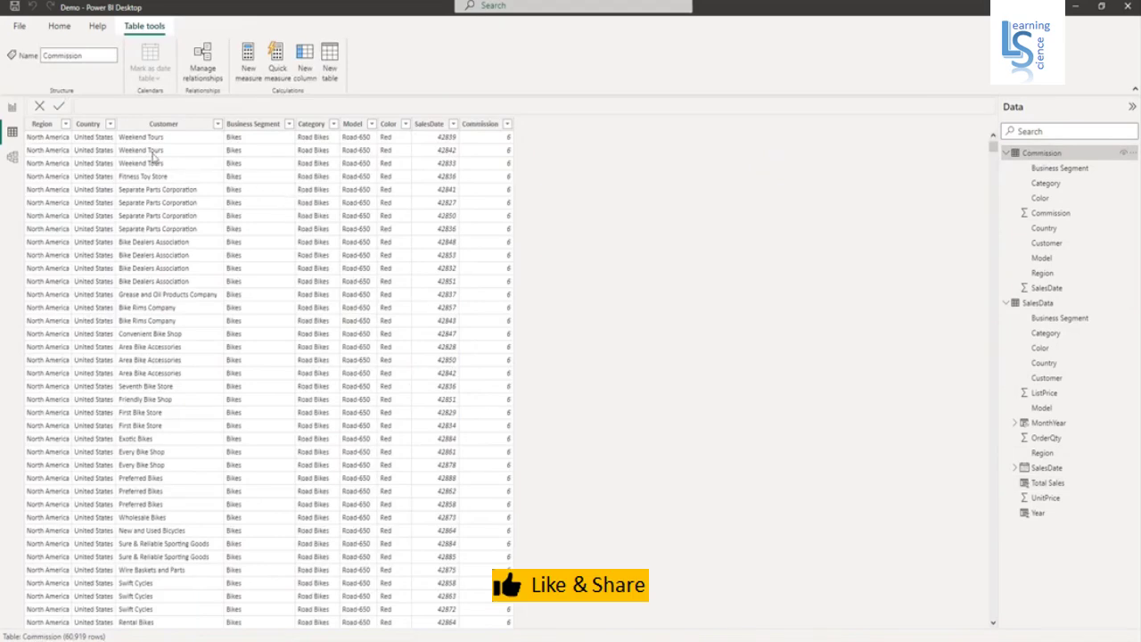
left_click(42, 125)
left_click(163, 125)
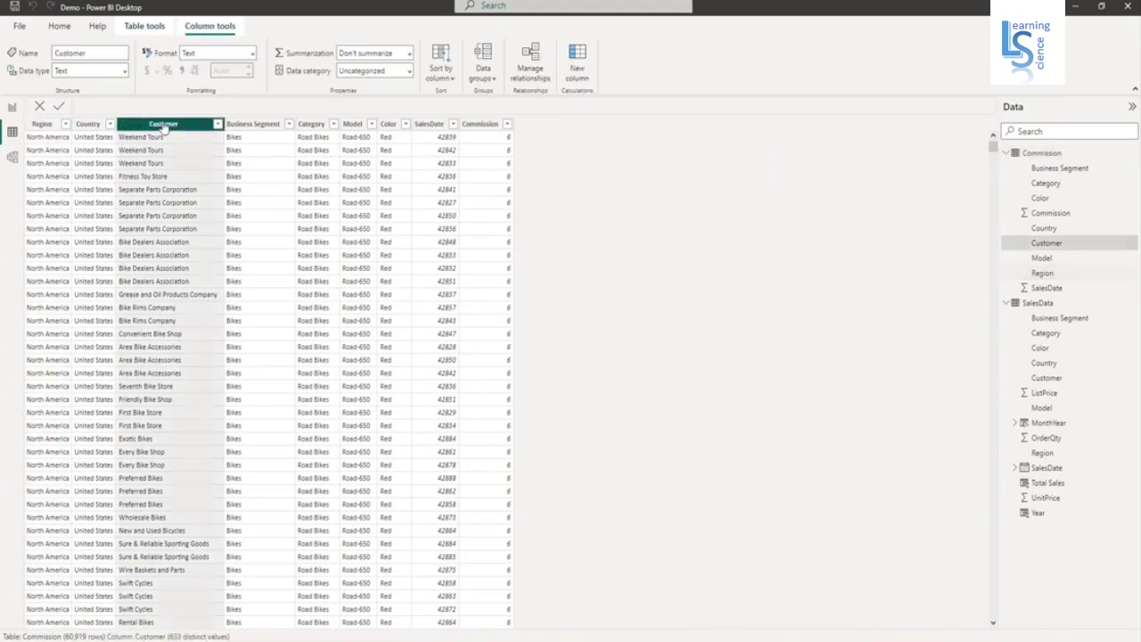
left_click(480, 127)
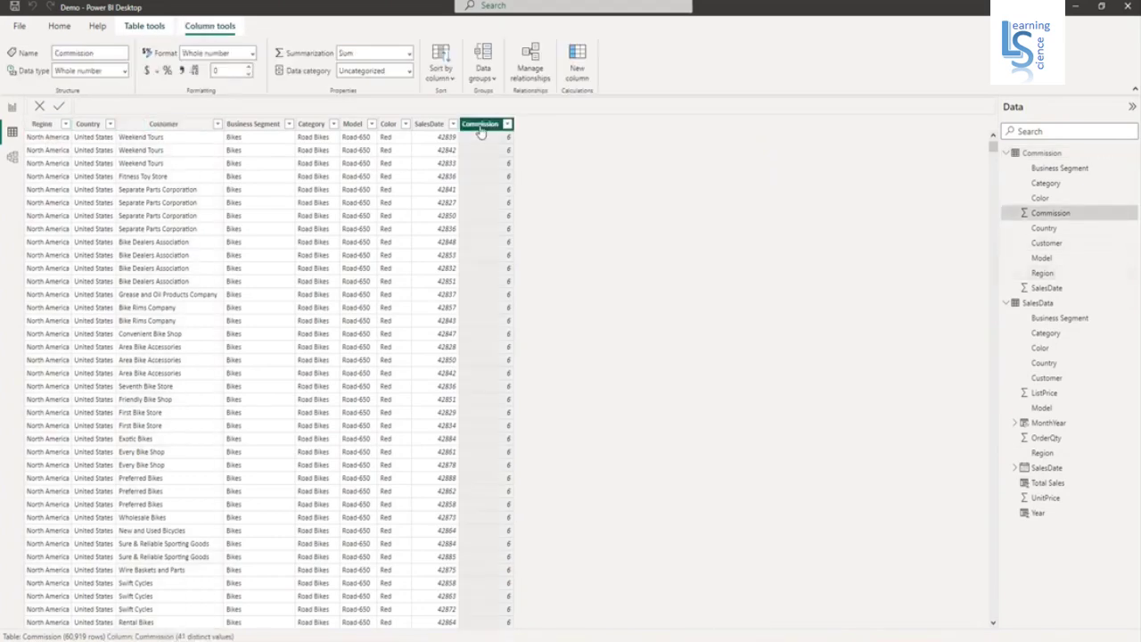
Back on the report page, add a table visual and make it narrow and taller in the lower left.
left_click(12, 109)
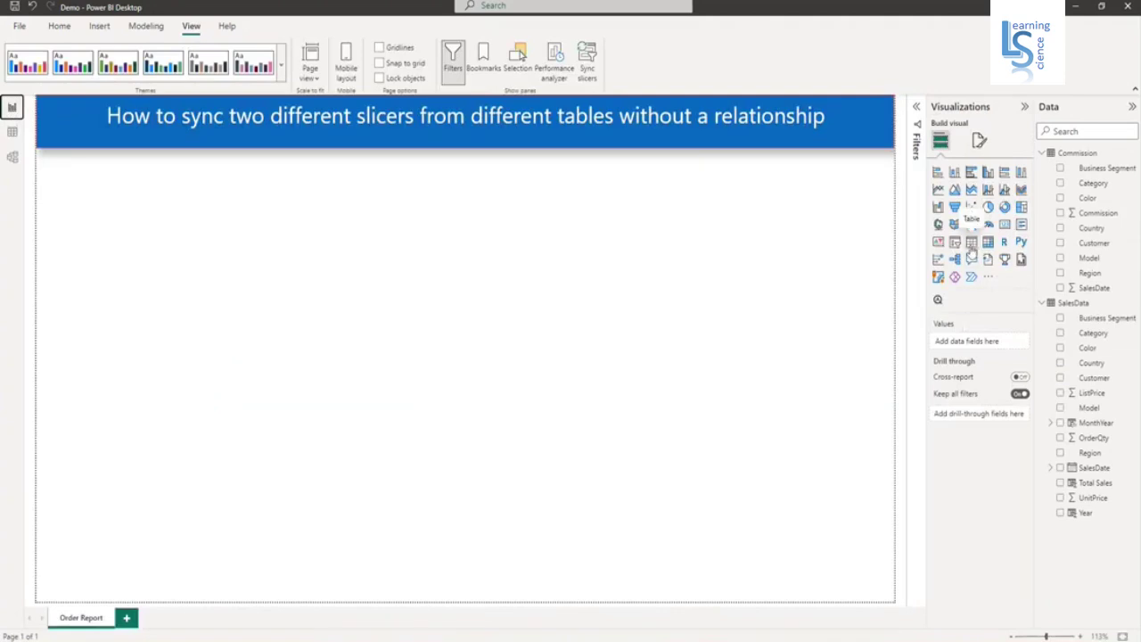
left_click(971, 247)
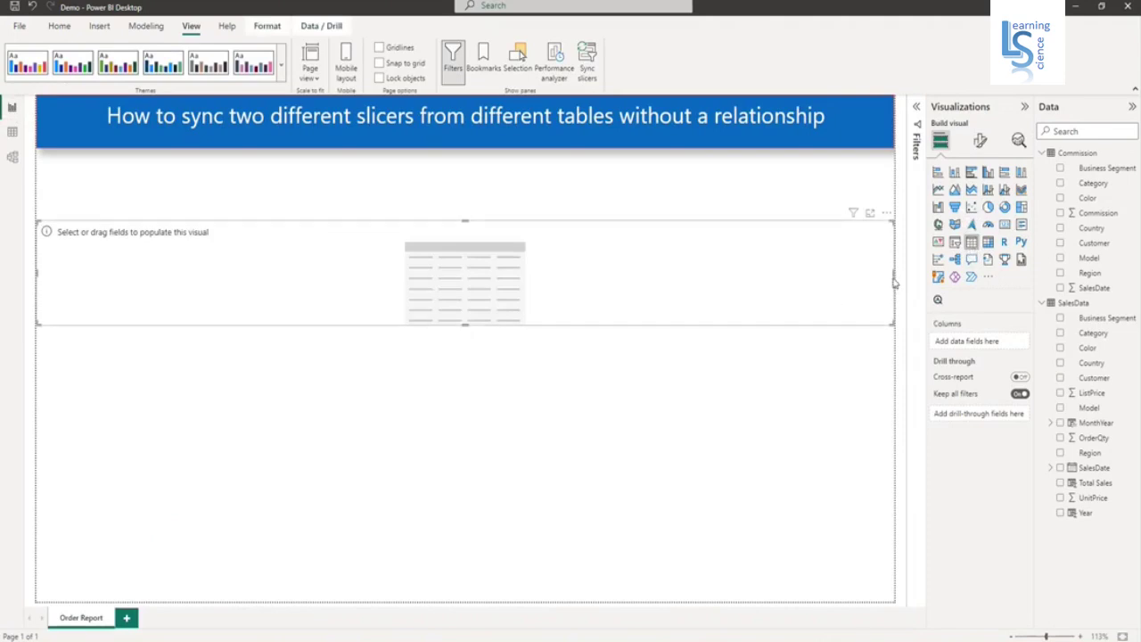
left_click_drag(893, 274, 361, 442)
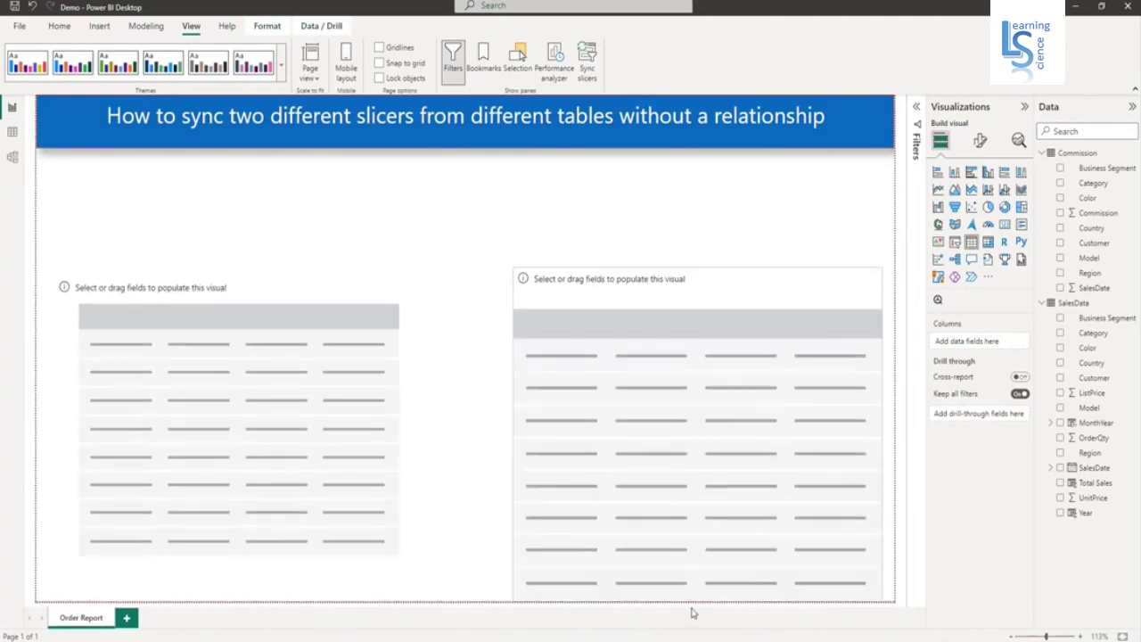
left_click(292, 419)
left_click_drag(239, 554, 230, 603)
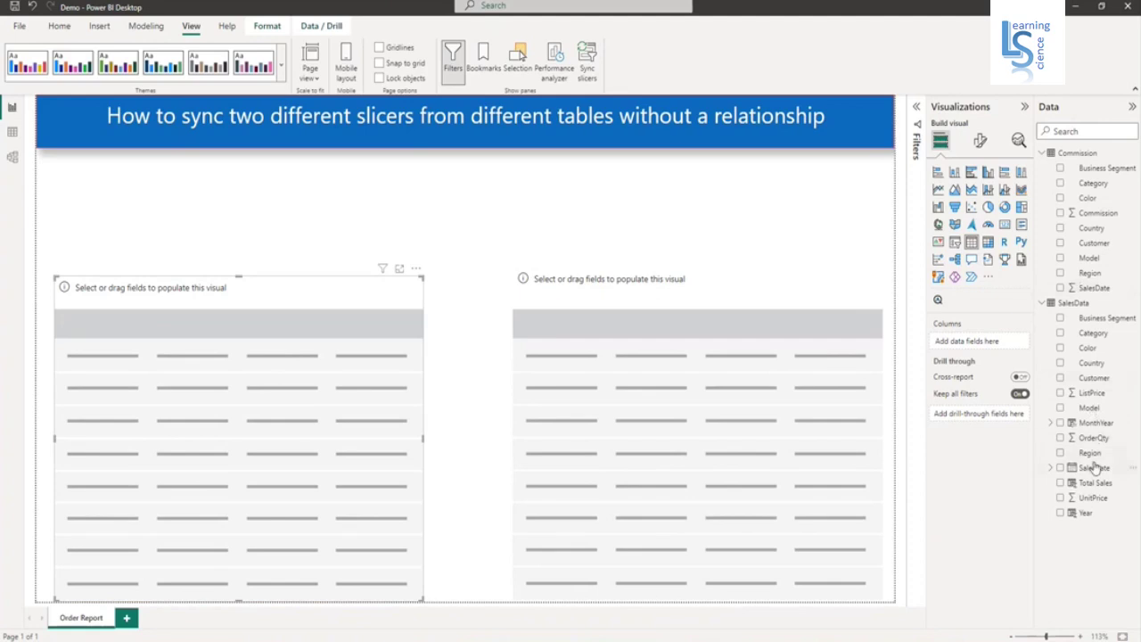
Fill the left table with SalesData Region, Customer and Total Sales, totalling 81,014,827.02.
left_click_drag(1091, 453, 981, 342)
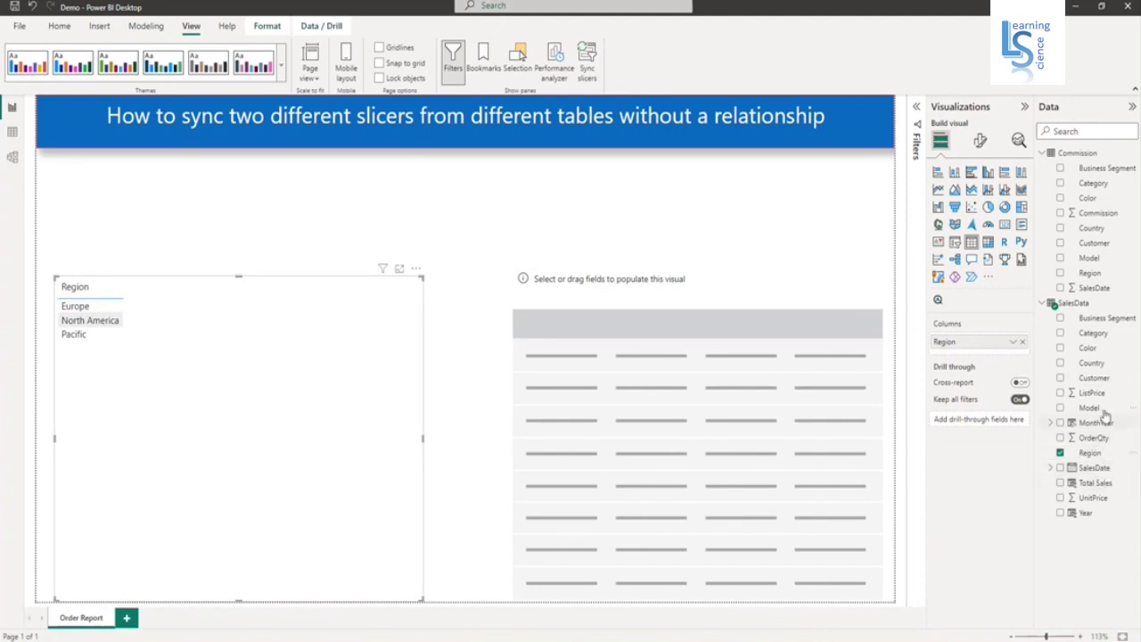
left_click_drag(1097, 379, 987, 350)
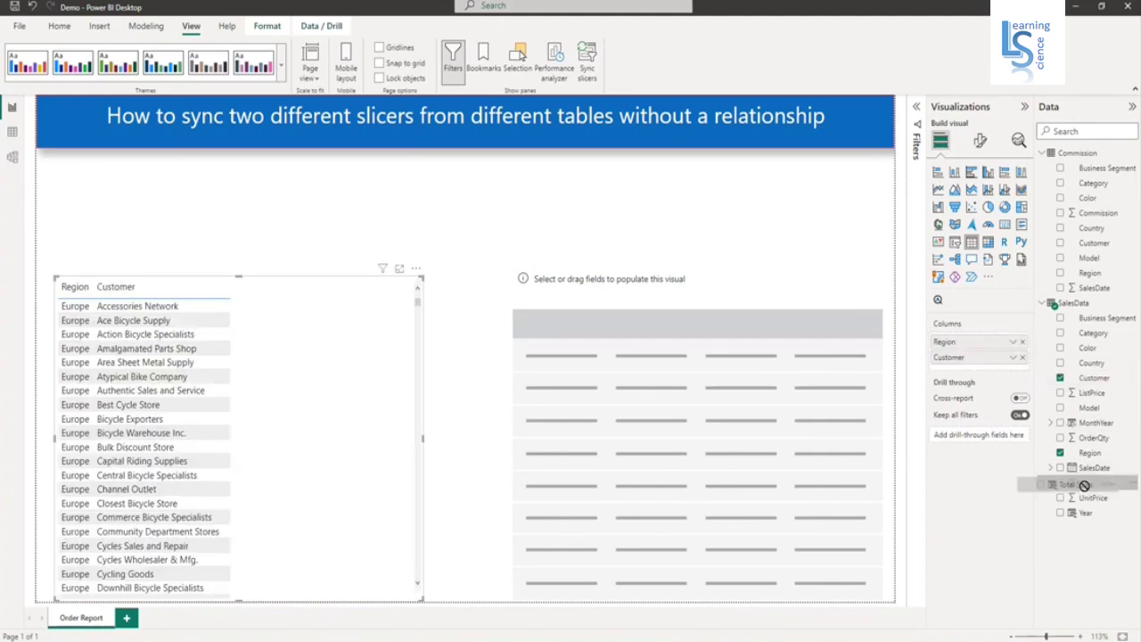
left_click_drag(1095, 482, 985, 375)
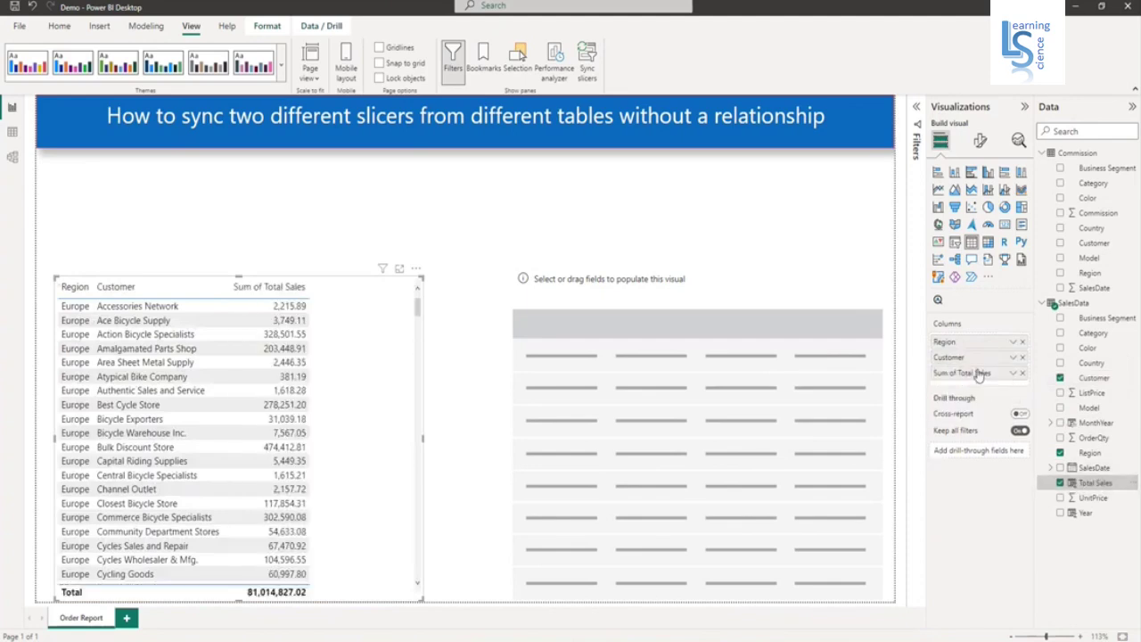
left_click(723, 289)
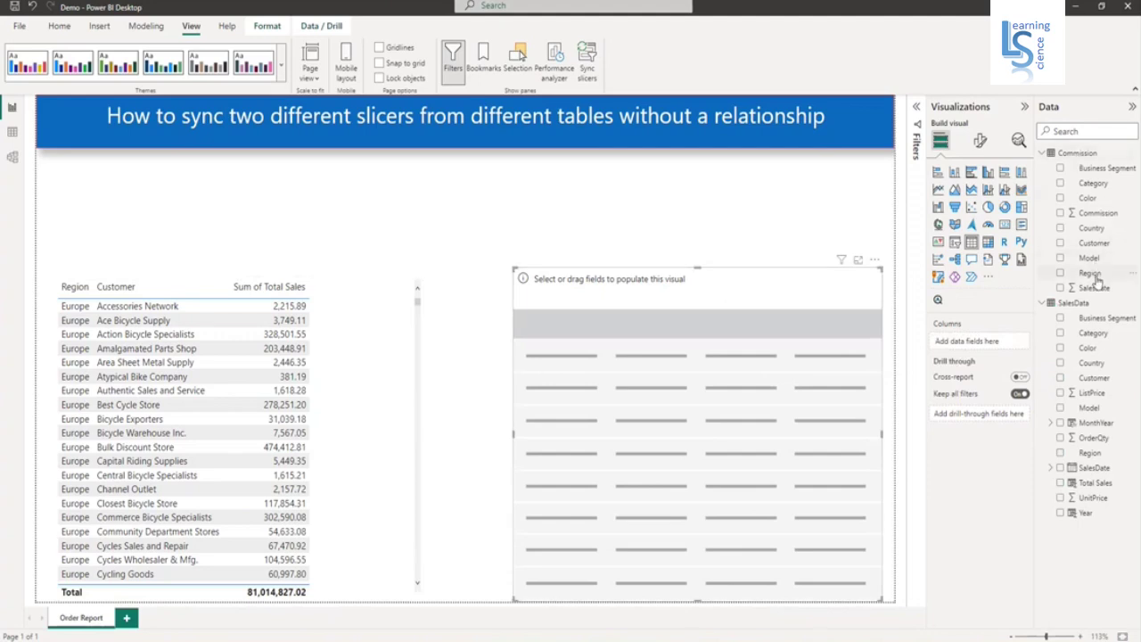
Add Commission's Region, Customer and Commission fields to the right table, totalling 643548.
left_click_drag(1092, 273, 986, 349)
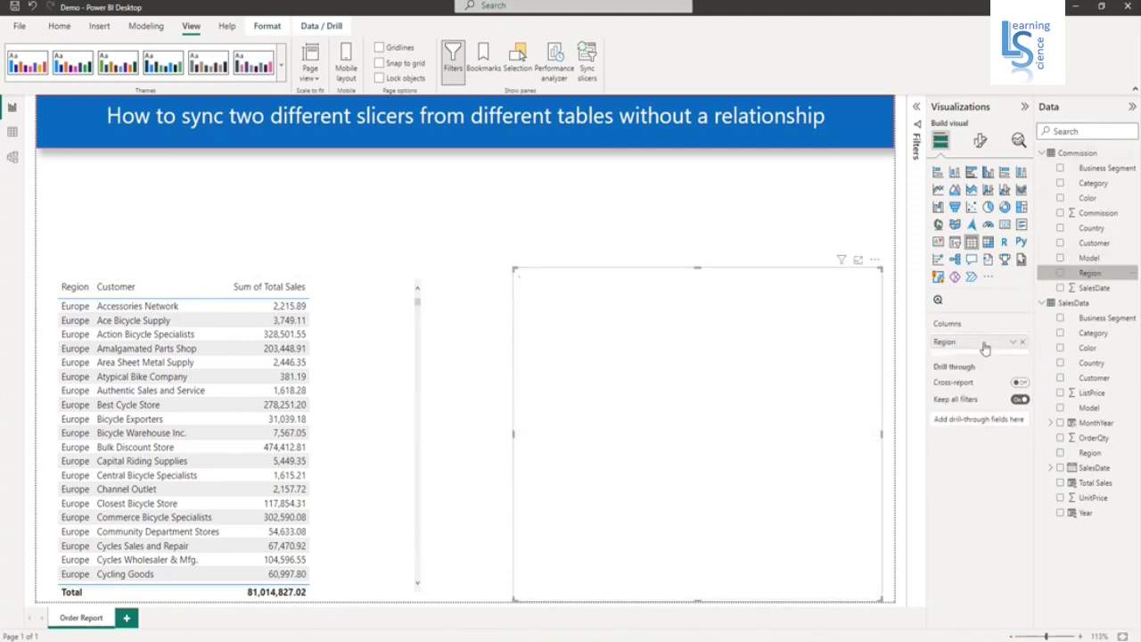
left_click_drag(1095, 244, 981, 351)
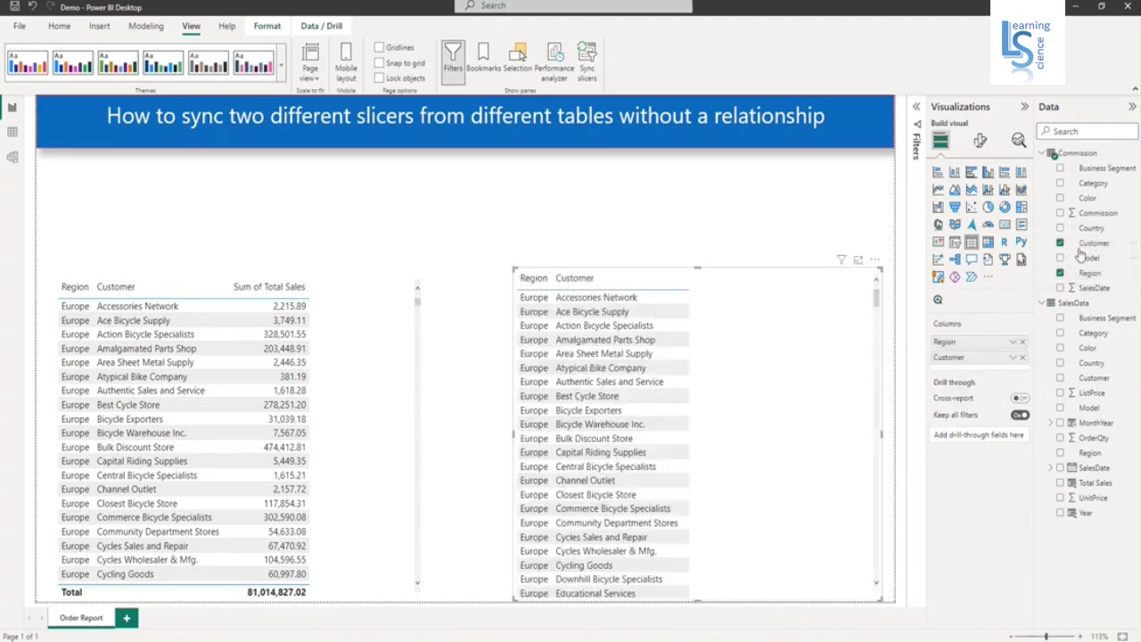
left_click_drag(1105, 214, 990, 372)
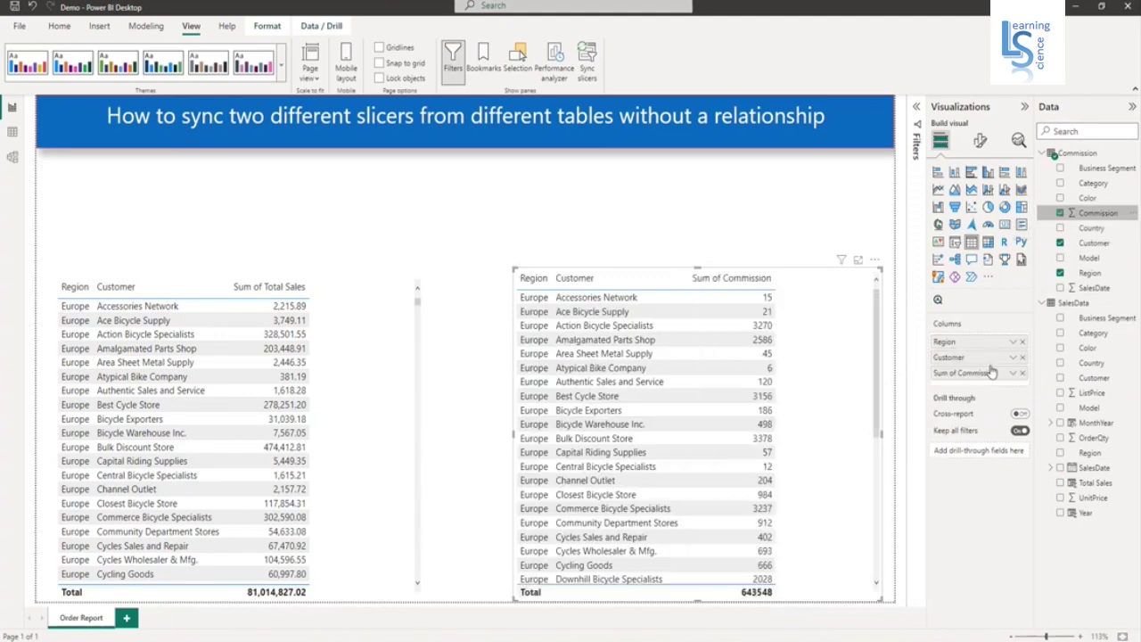
left_click(615, 227)
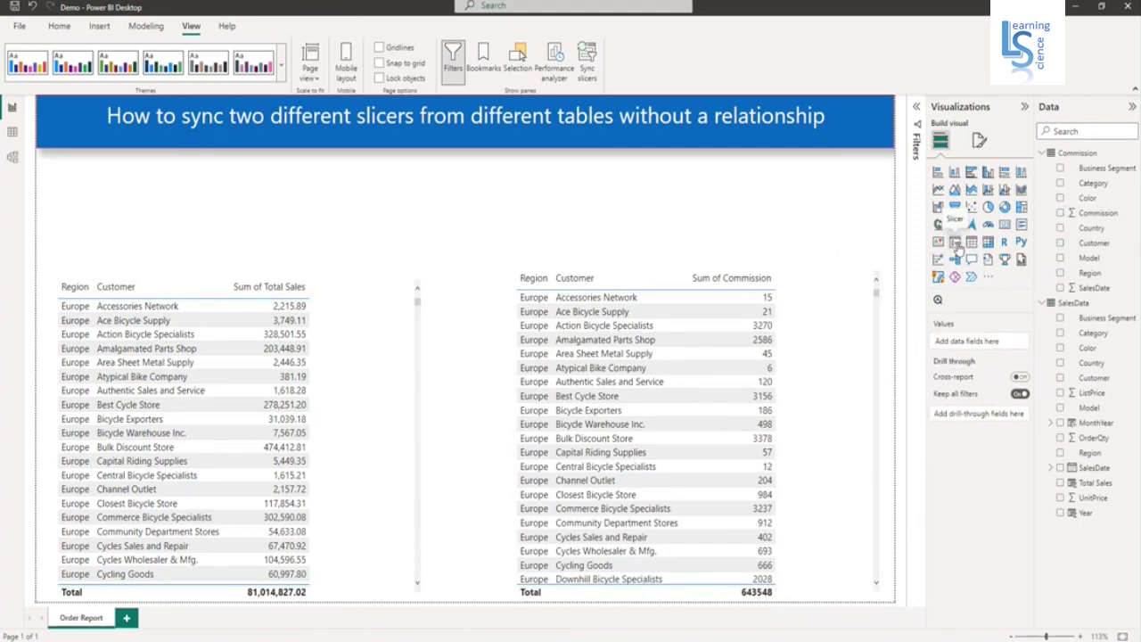
Add a narrow slicer above the Sales table and place a copy above the Commission table.
left_click(955, 242)
left_click_drag(893, 226, 212, 156)
left_click_drag(199, 211, 224, 198)
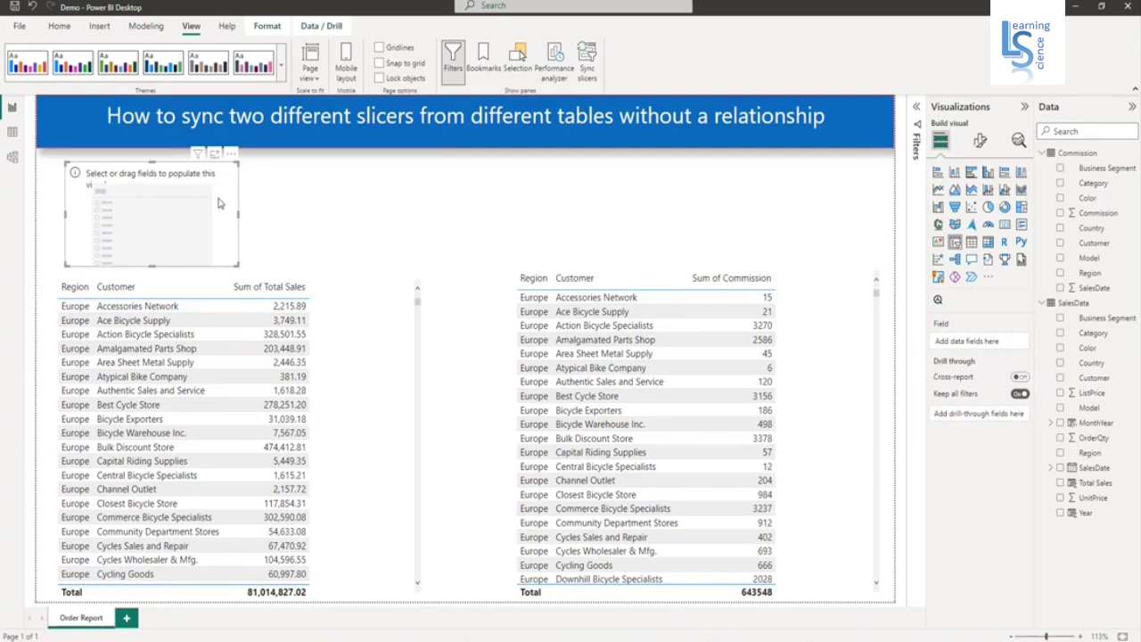
key("ctrl+c")
key("ctrl+v")
left_click_drag(218, 203, 656, 186)
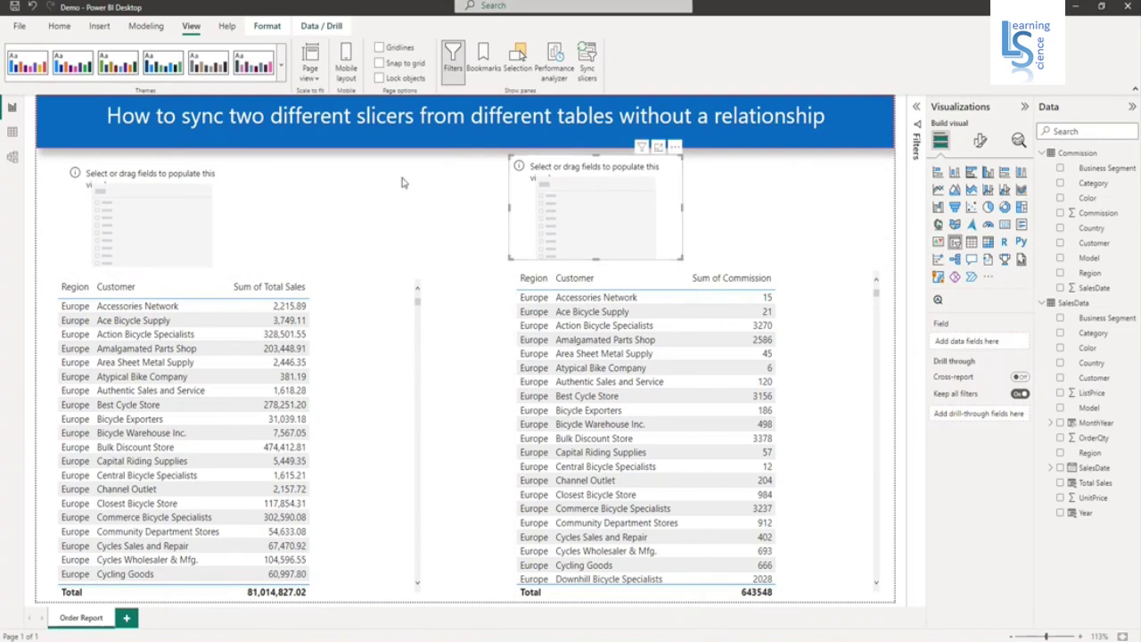
Put SalesData Region in the left slicer so it lists Europe, North America and Pacific.
left_click(225, 216)
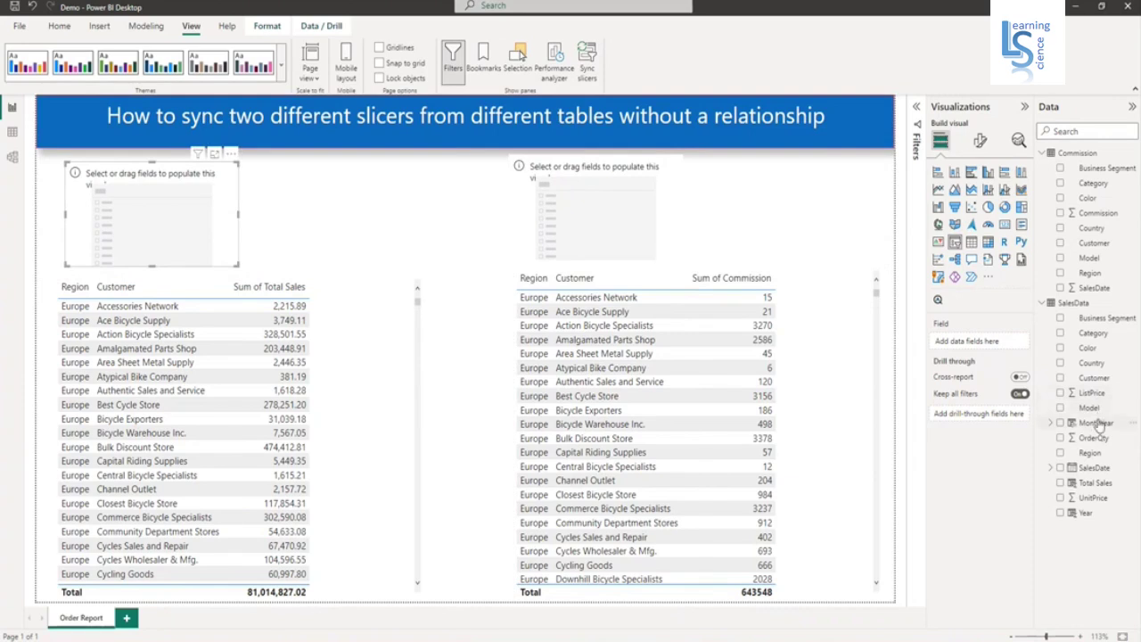
left_click_drag(1093, 452, 977, 349)
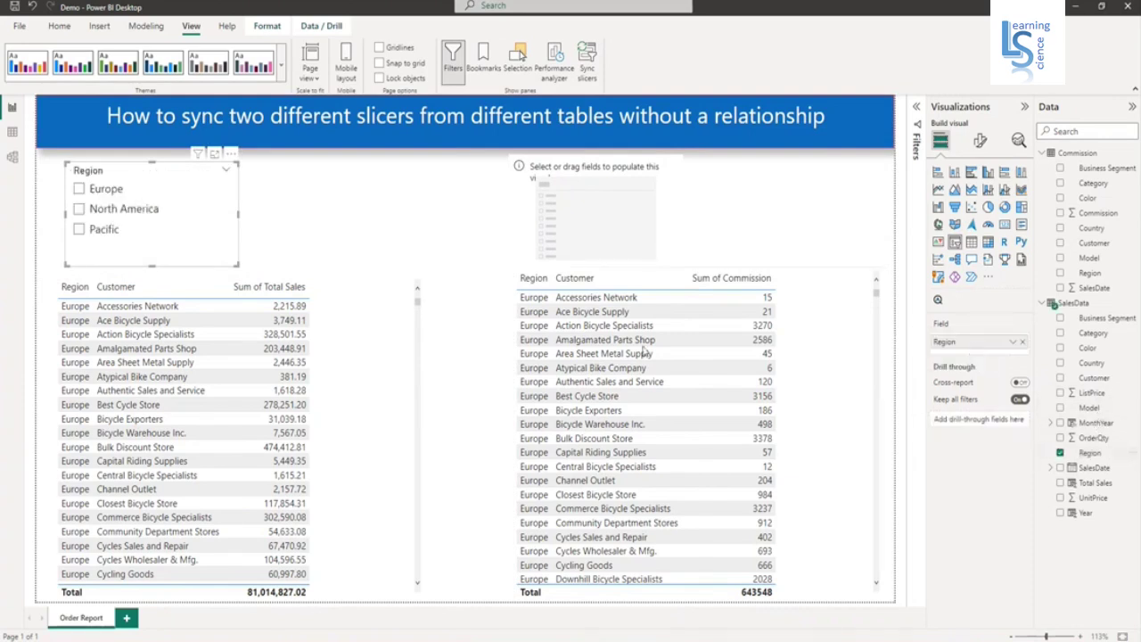
left_click(366, 373)
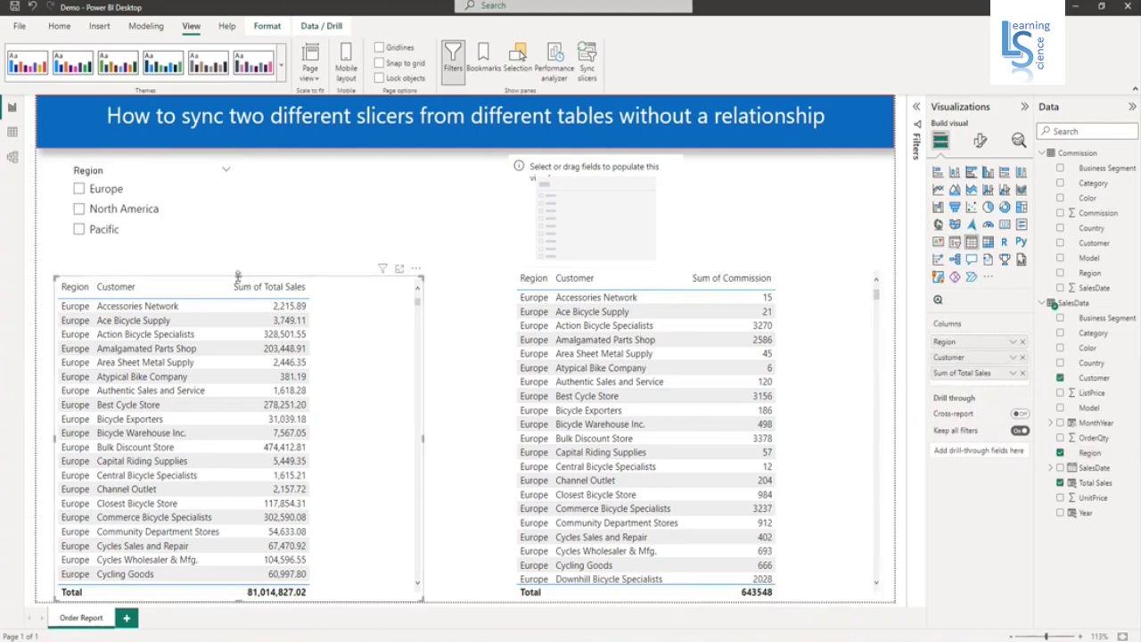
Turn on the left table's title in Format visual > General and set it to 'Sales'.
left_click(979, 140)
left_click(979, 196)
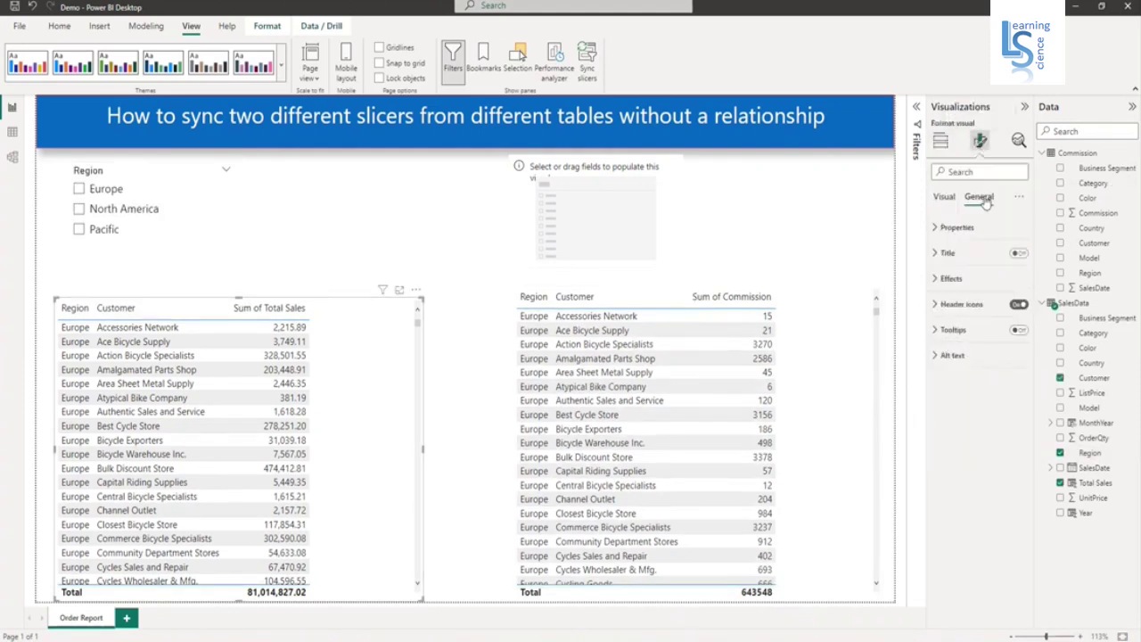
left_click(1018, 254)
left_click(936, 255)
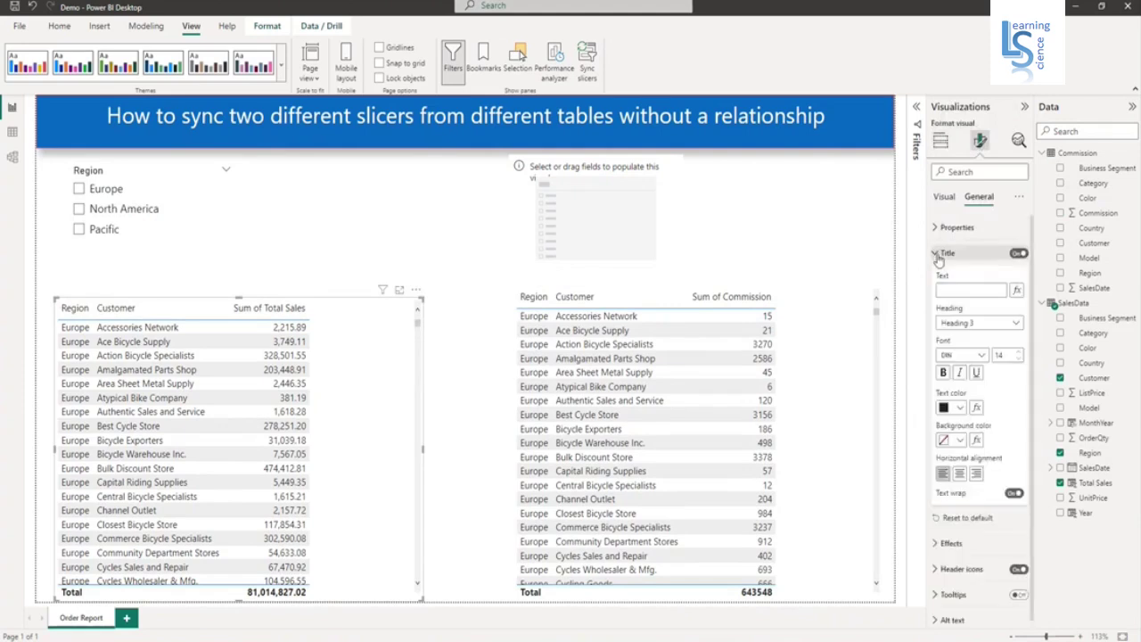
Turn on the right table's title and set its text to 'Comission'.
left_click(804, 354)
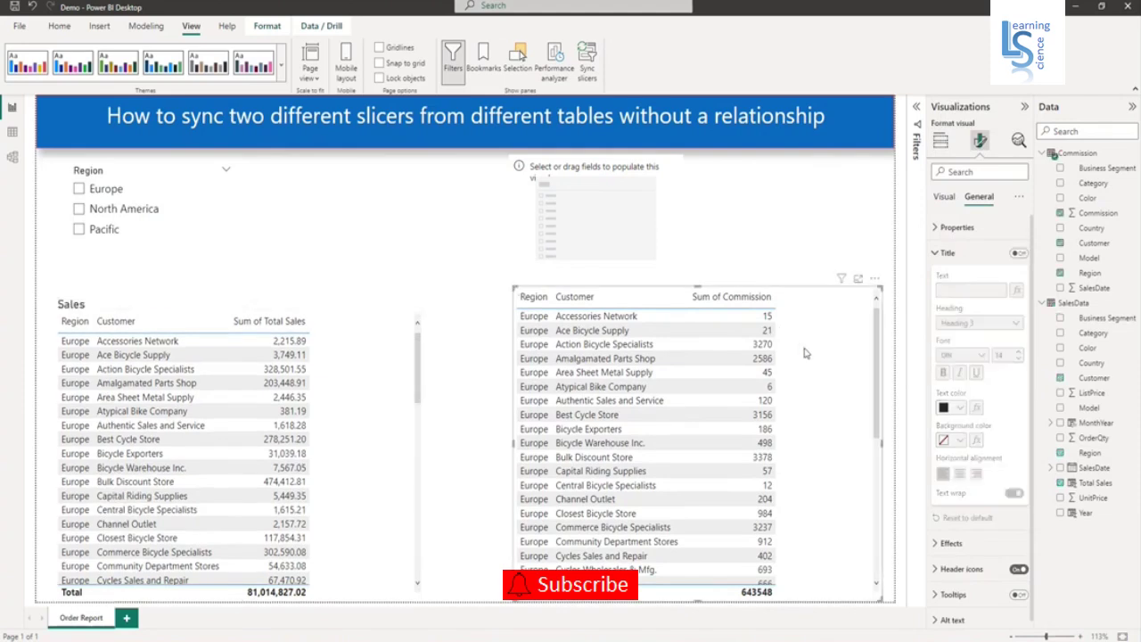
left_click(1018, 254)
left_click(965, 290)
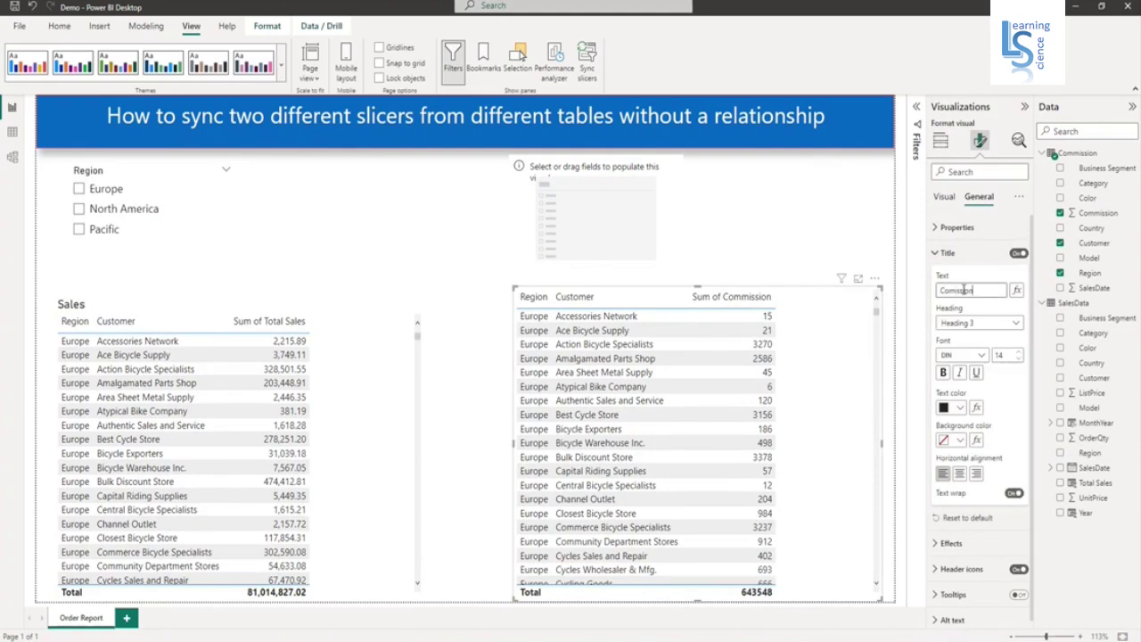
key("Return")
left_click(739, 250)
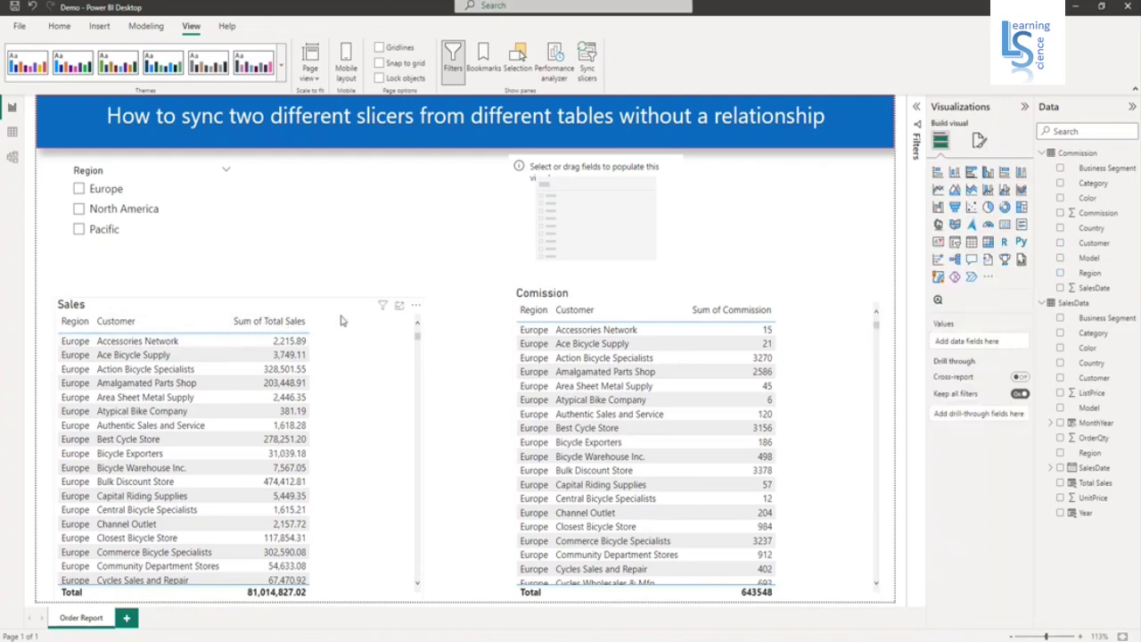
Select the left Region slicer, with North America chosen to filter the Sales table.
left_click(204, 221)
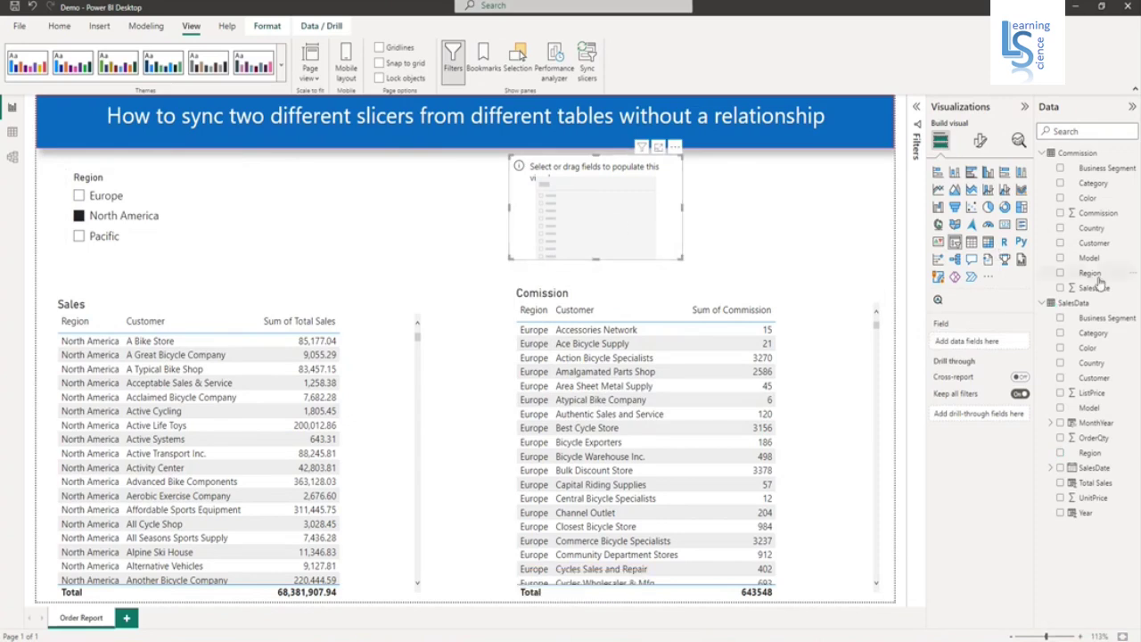
Add Commission Region to the right slicer and test Europe, North America and Pacific on both slicers.
left_click_drag(1092, 274, 977, 341)
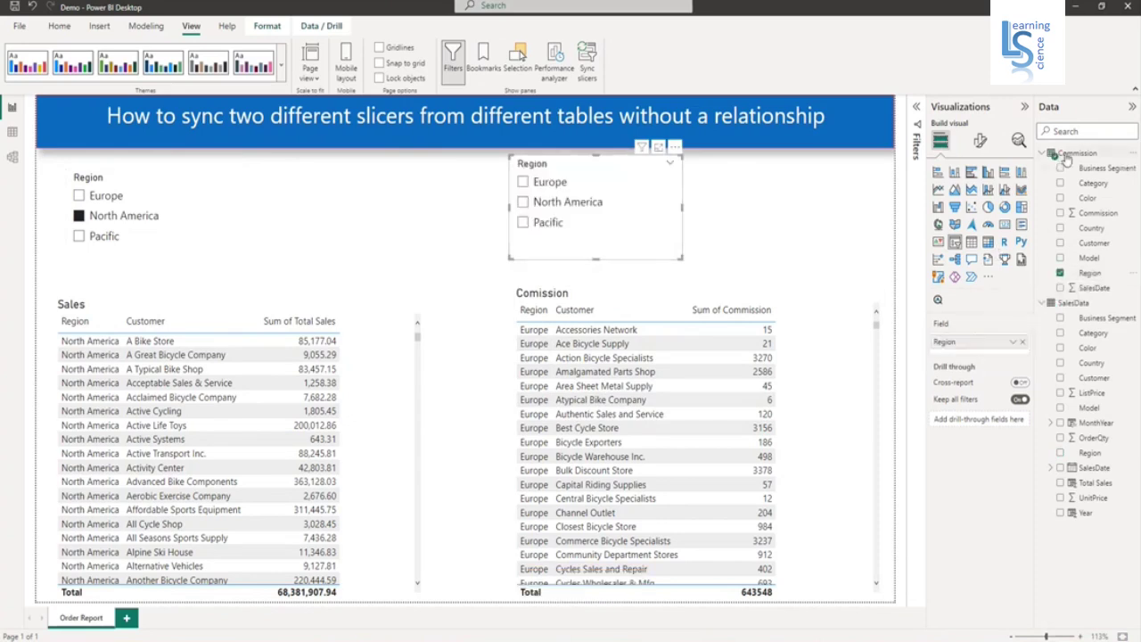
left_click(522, 204)
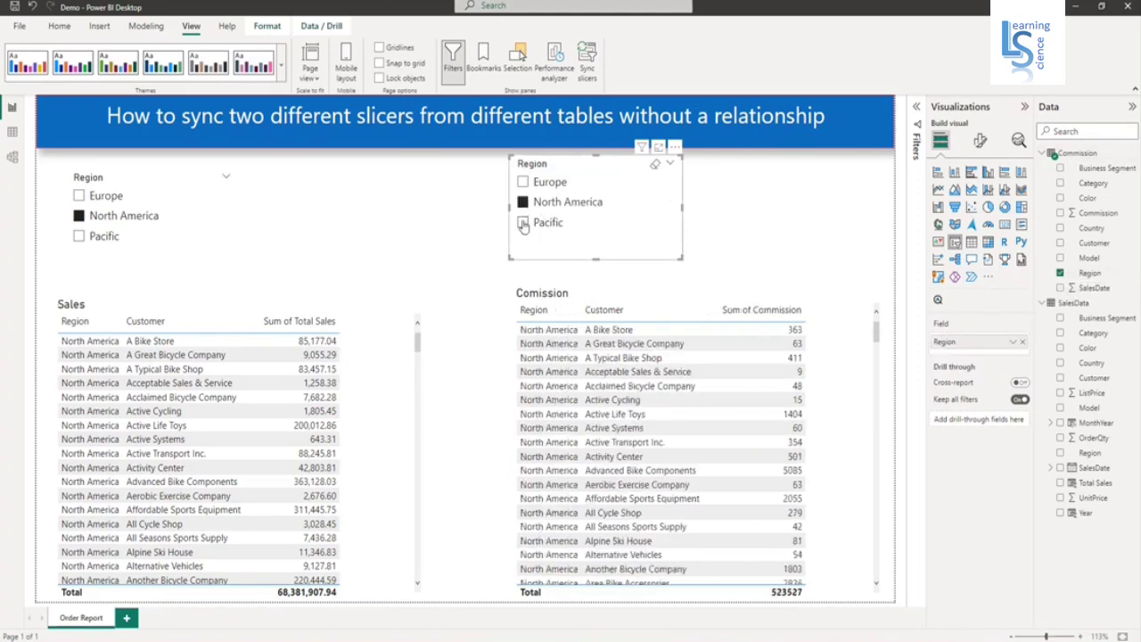
left_click(523, 223)
left_click(523, 183)
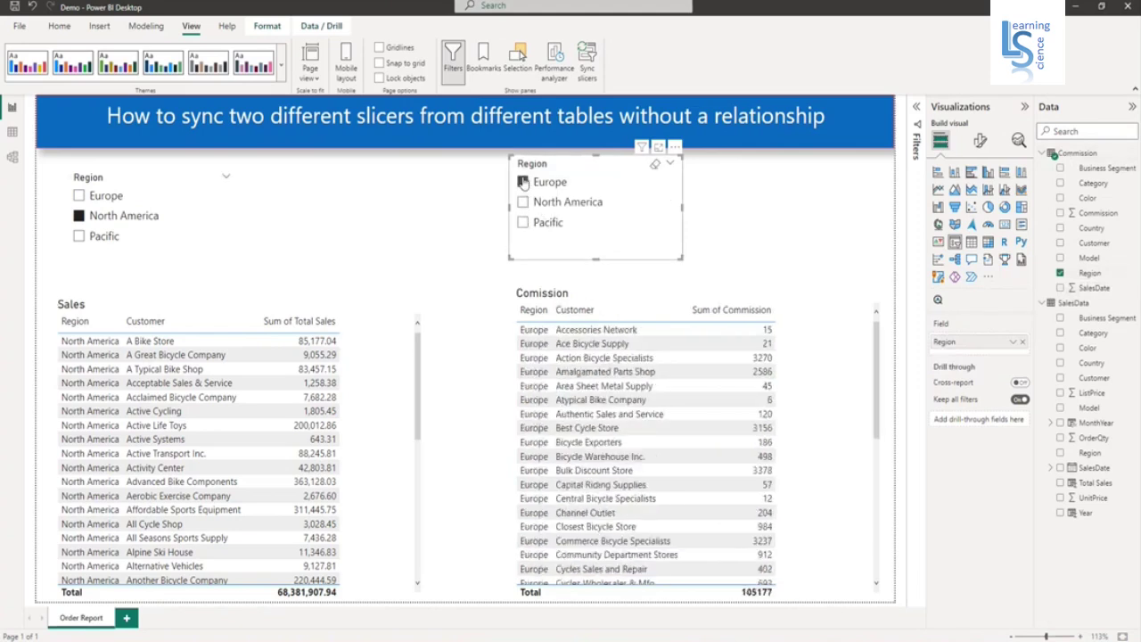
left_click(107, 197)
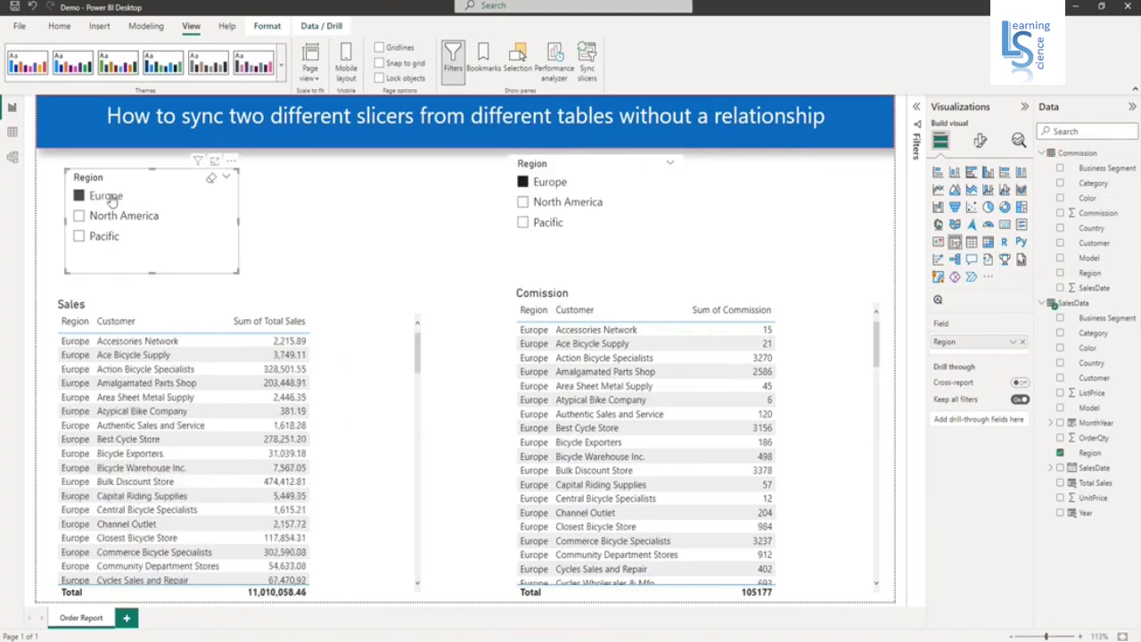
left_click(523, 203)
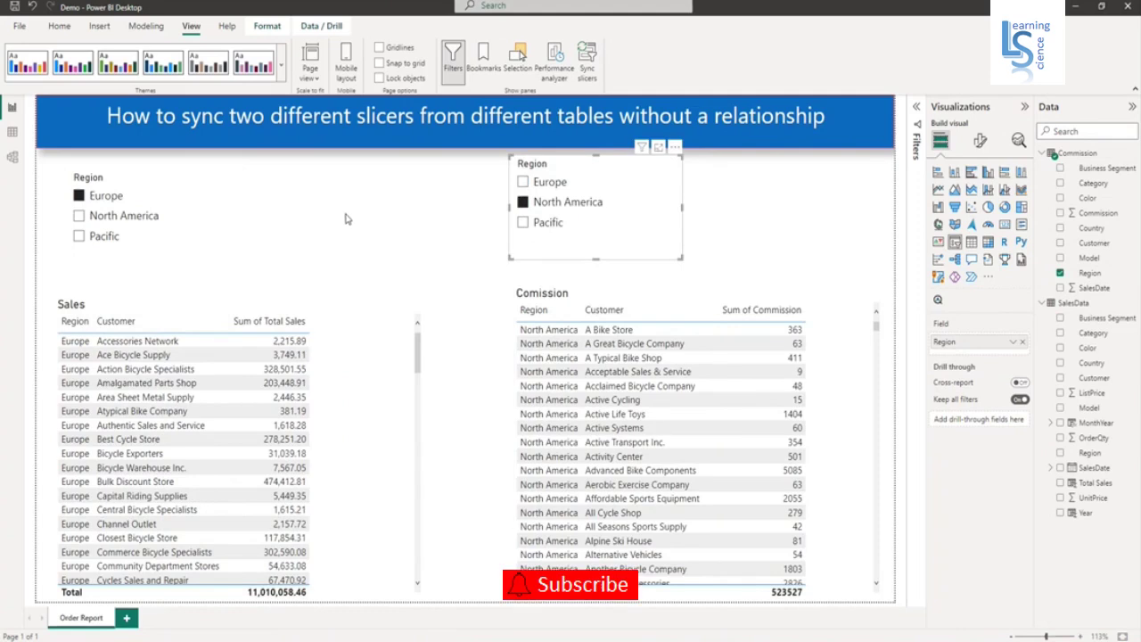
Give the left Region slicer the sync group name Reg_slicer in the Sync slicers advanced options.
left_click(215, 214)
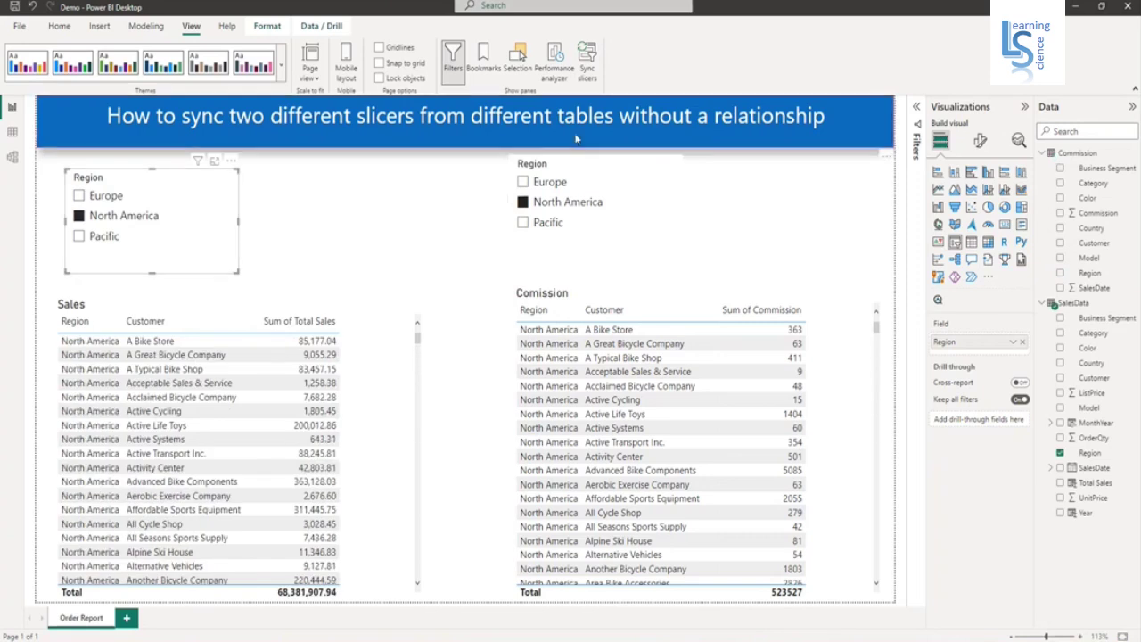
left_click(589, 81)
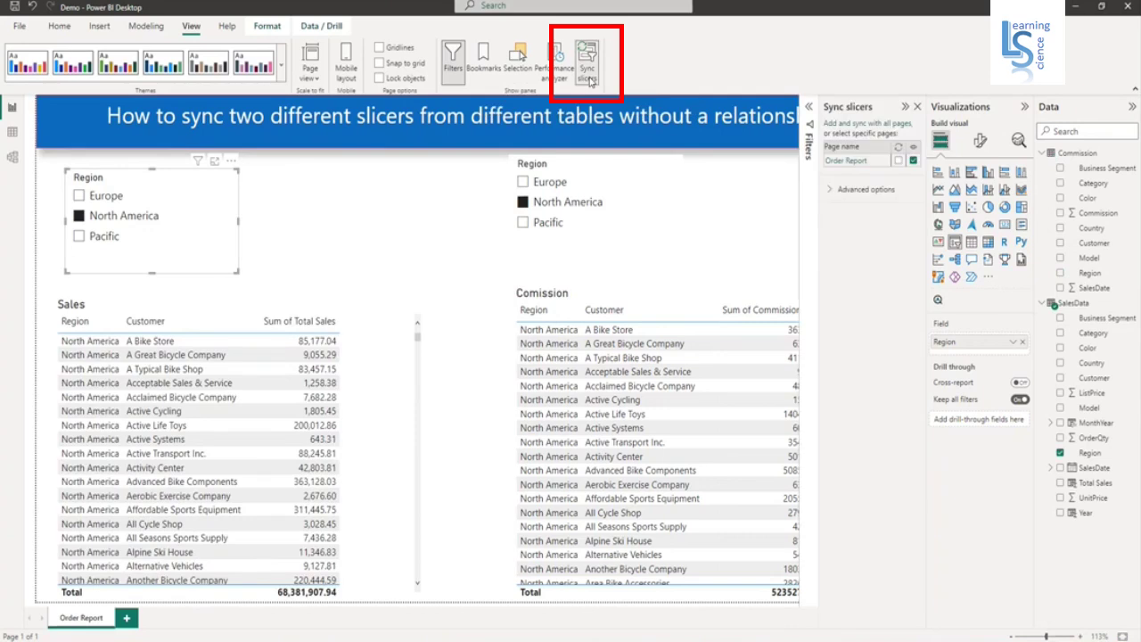
left_click(829, 190)
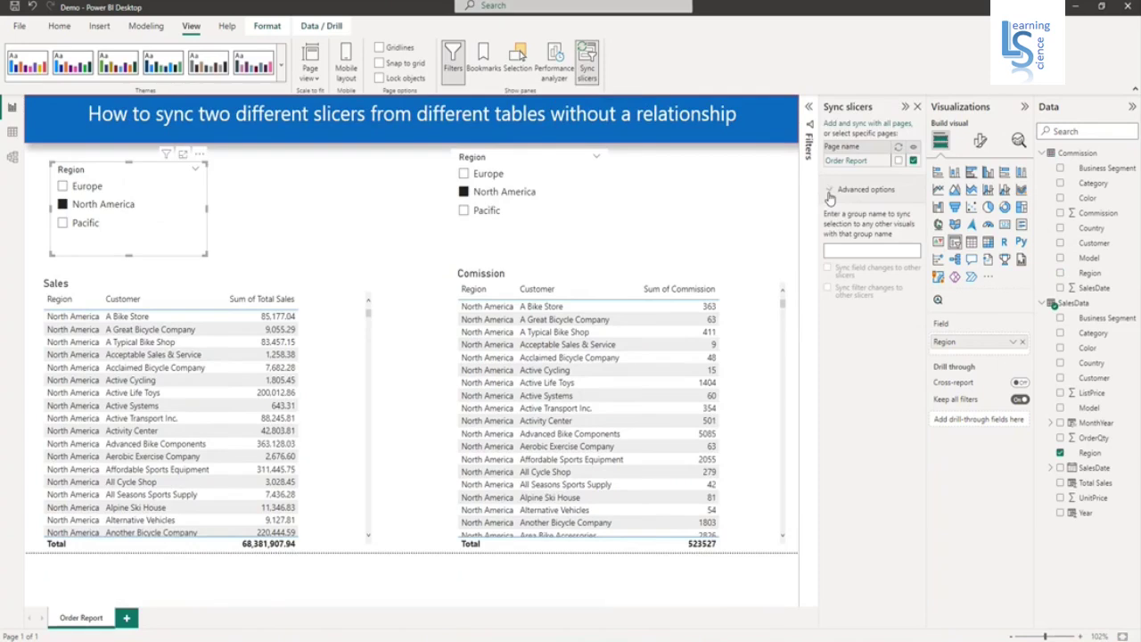
left_click(840, 250)
type("Reg")
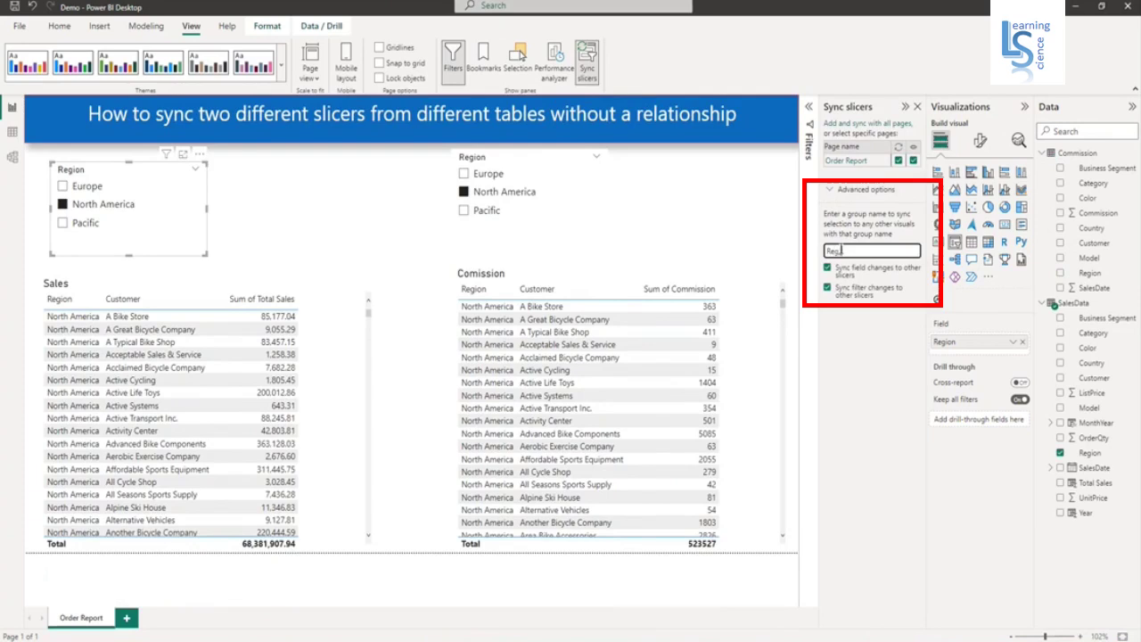
type("i")
type("slicer")
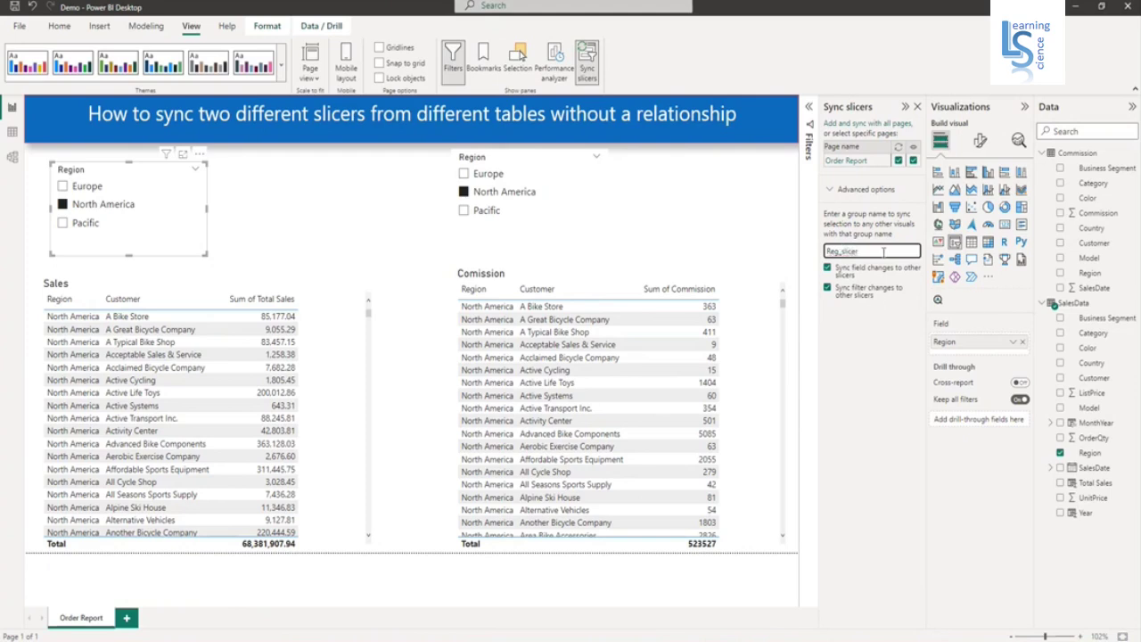
left_click_drag(883, 251, 825, 252)
key("ctrl+c")
key("Return")
Add the right slicer, now showing Pacific, to the same Reg_slicer sync group.
left_click(568, 223)
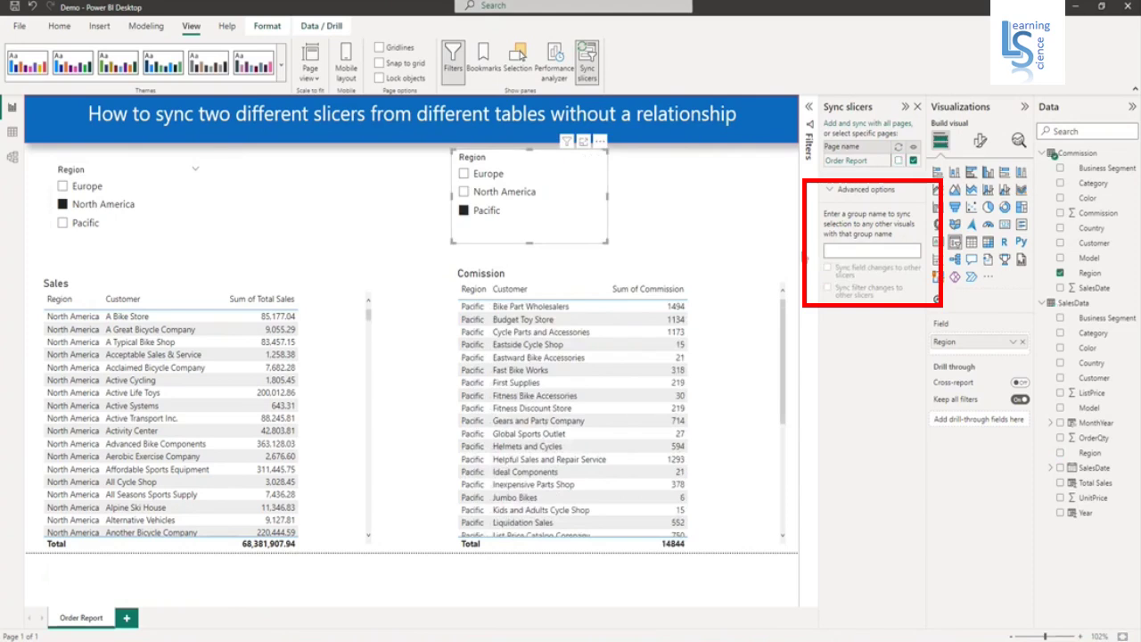
left_click(848, 252)
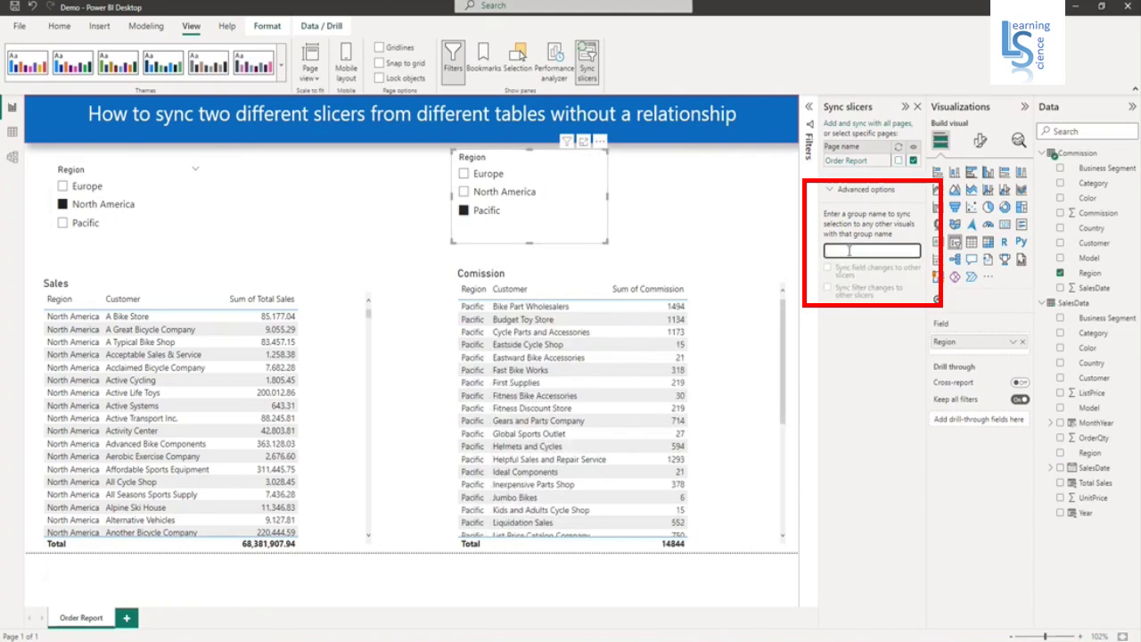
key("ctrl+v")
key("Return")
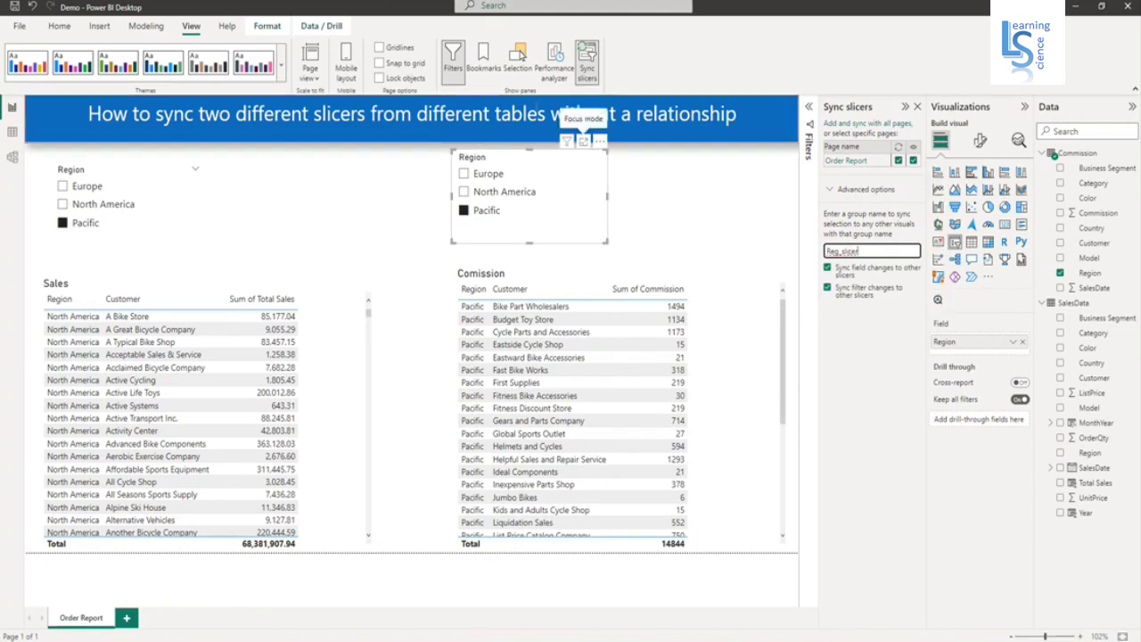
Hide the right Region slicer via the Selection pane and filter both tables to North America.
left_click(517, 71)
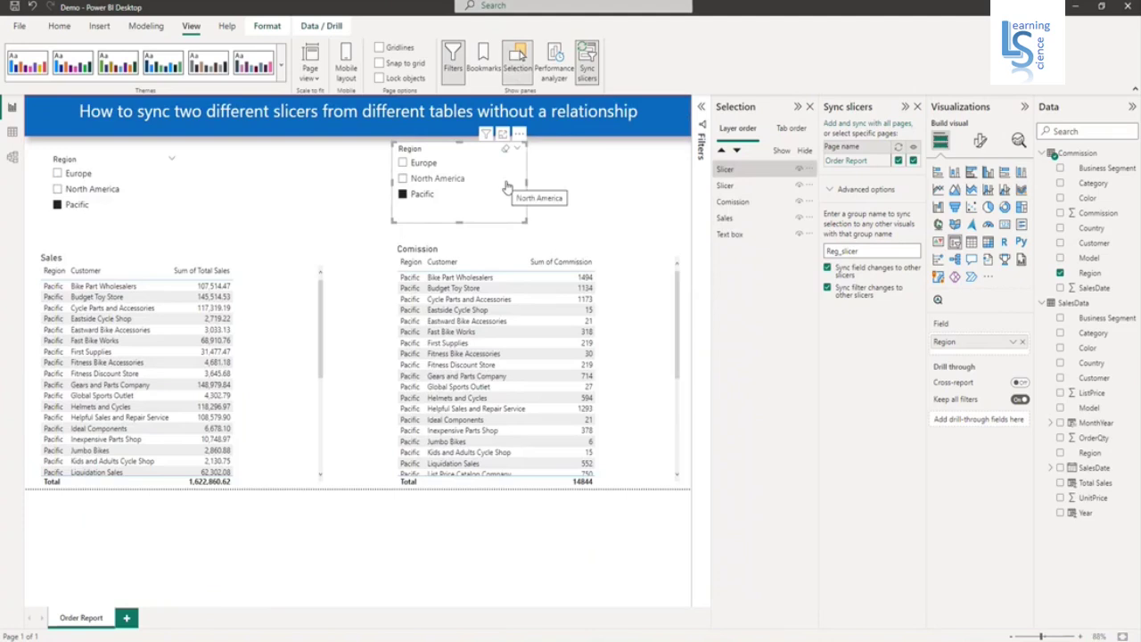
left_click(799, 170)
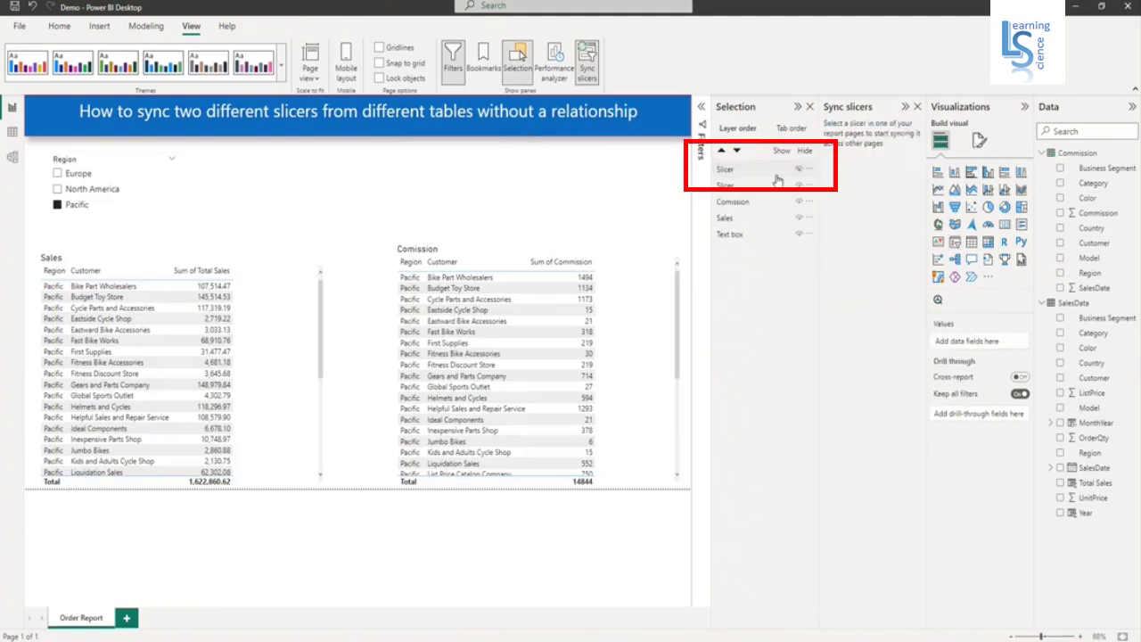
left_click(106, 193)
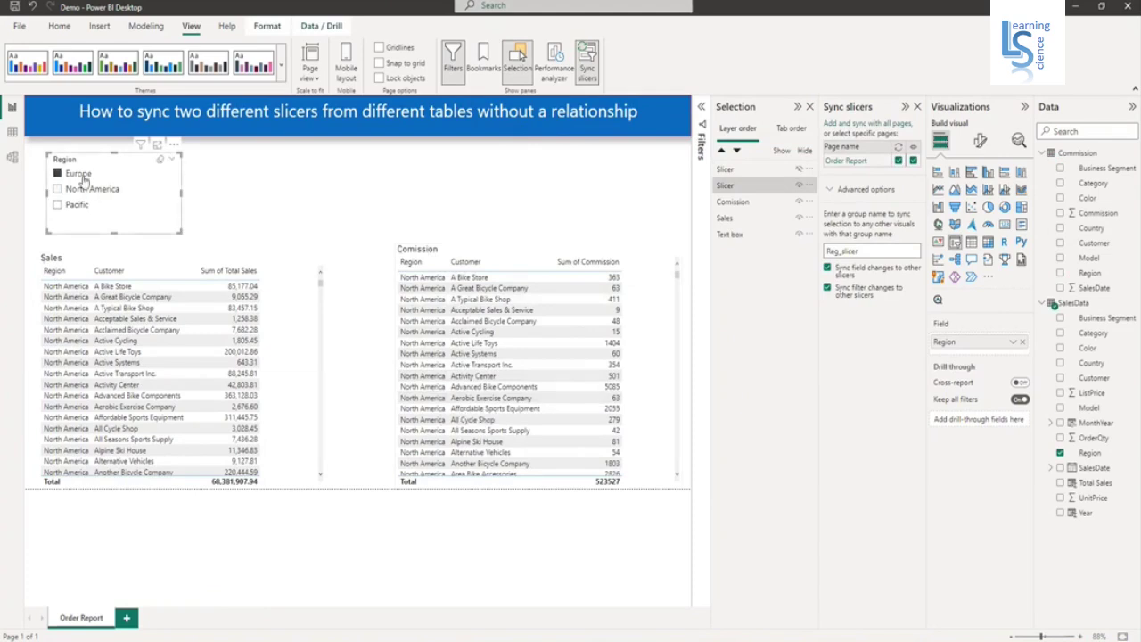
Select Europe in the Region slicer so Sales totals 11,010,058.46 and Comission 105177.
left_click(82, 178)
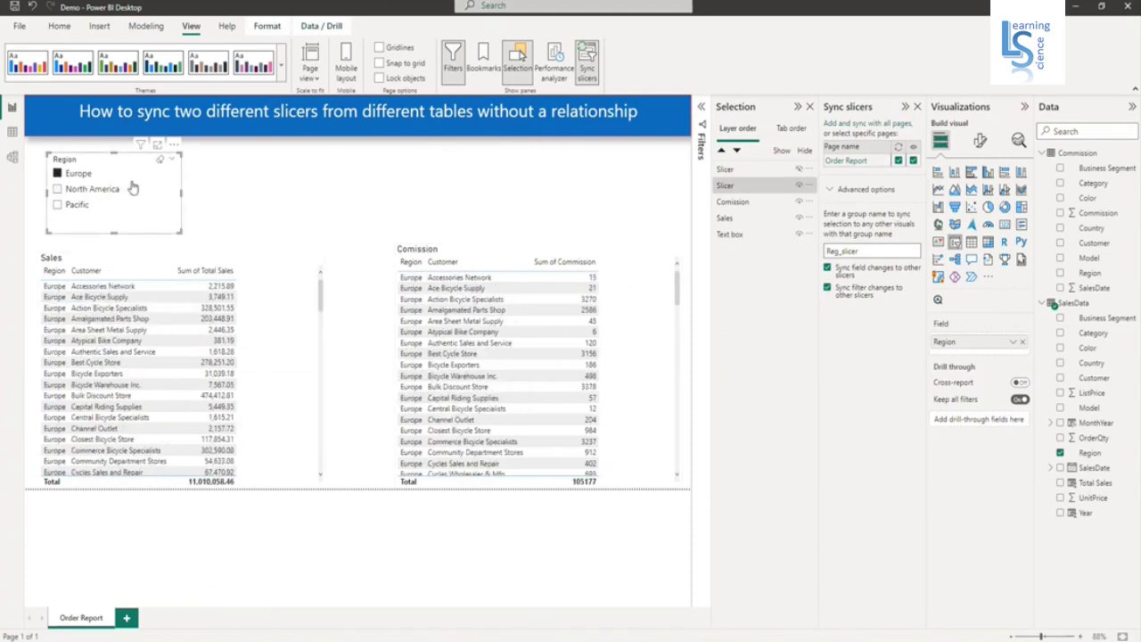